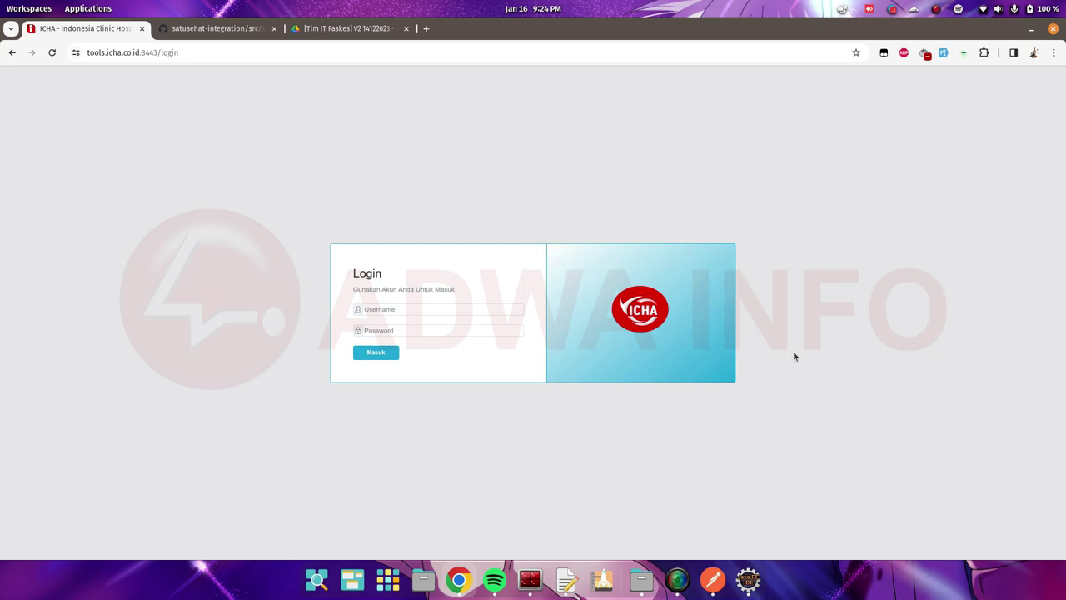
Step: Log in with the username user and the account password, and continue to the index page
click(375, 310)
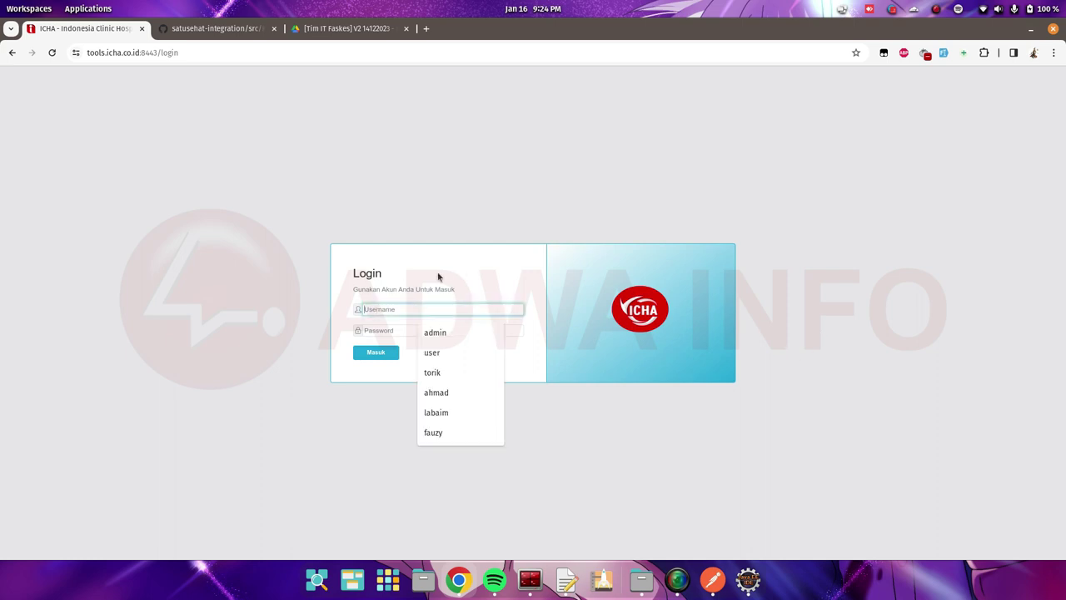
text(user)
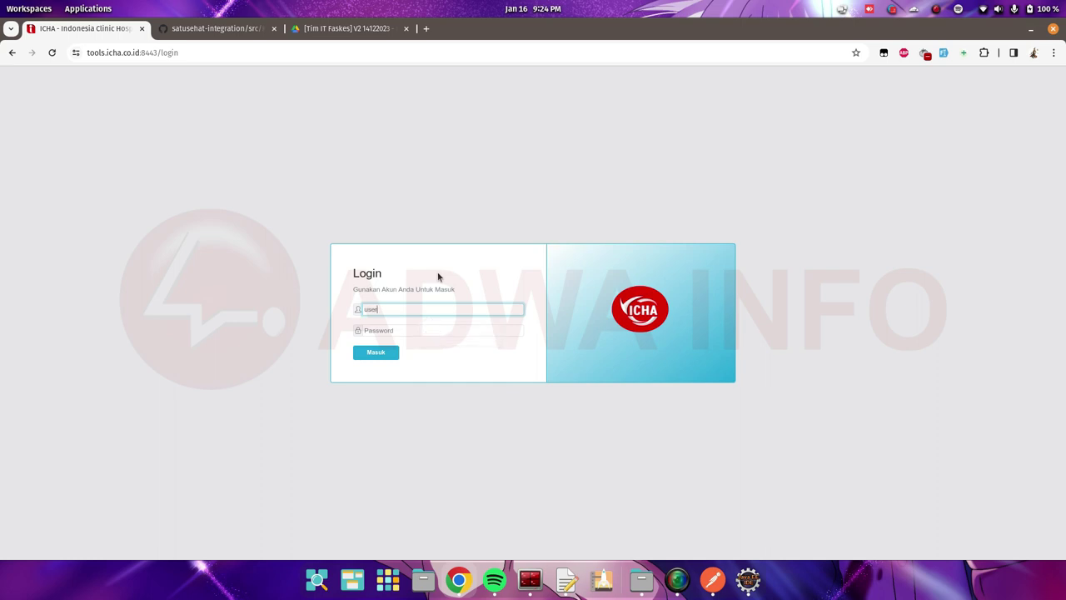
click(376, 331)
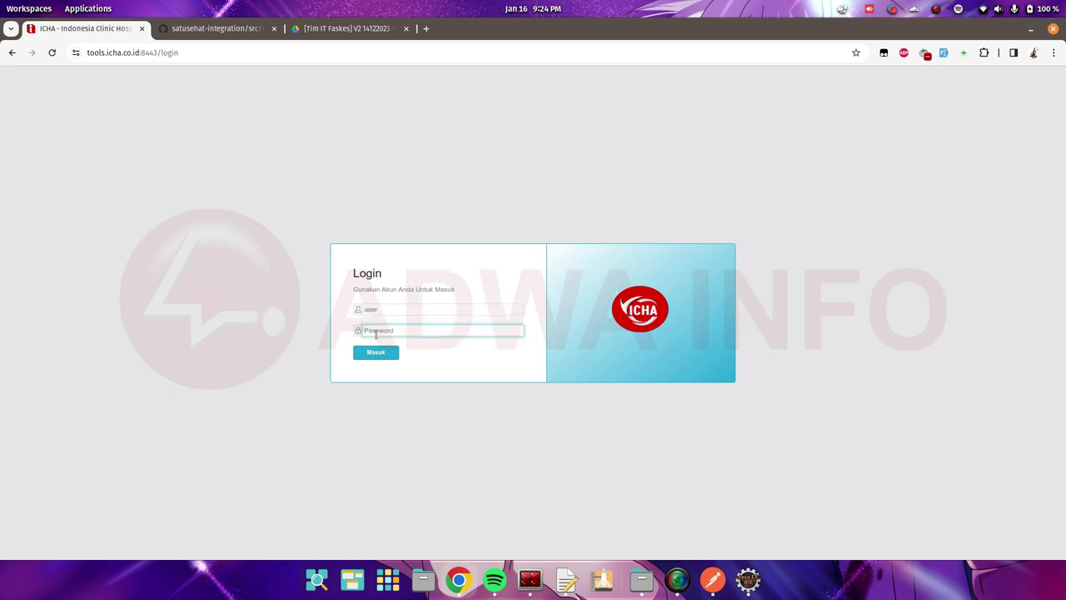
text(•)
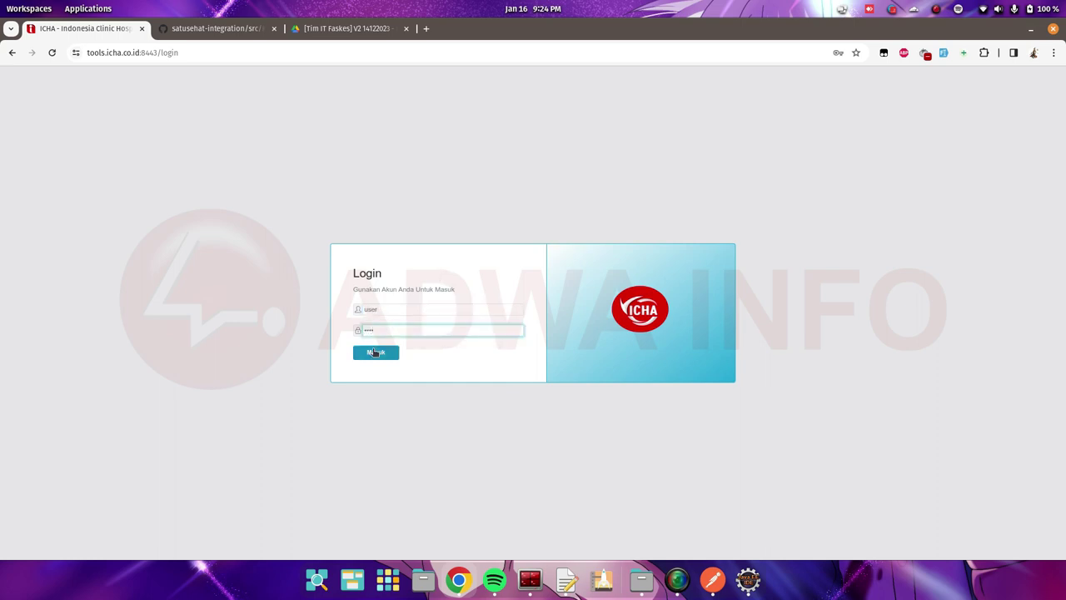
click(374, 352)
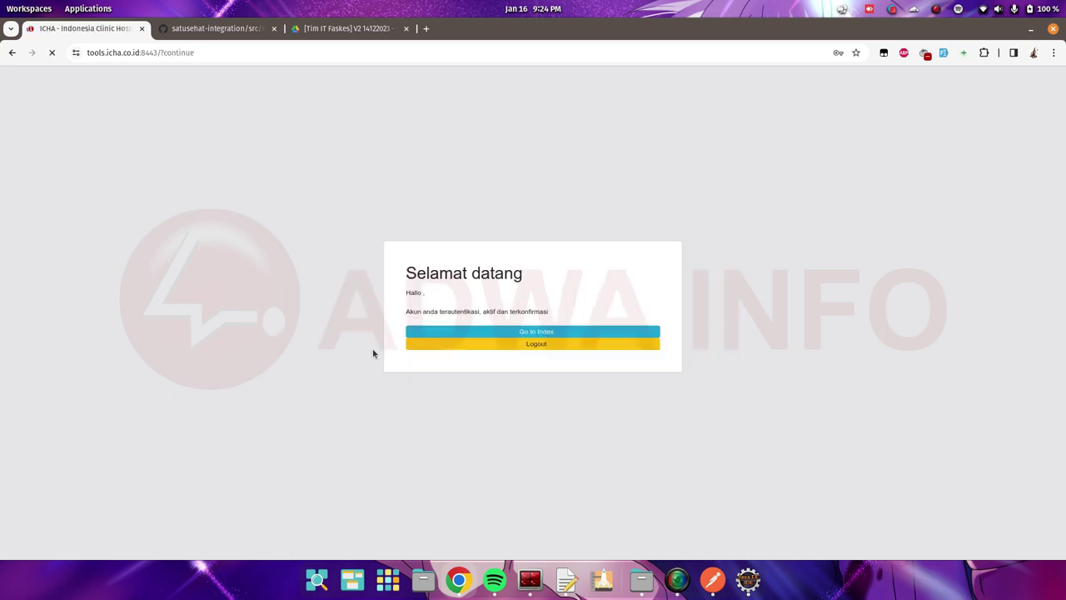
click(629, 209)
click(516, 330)
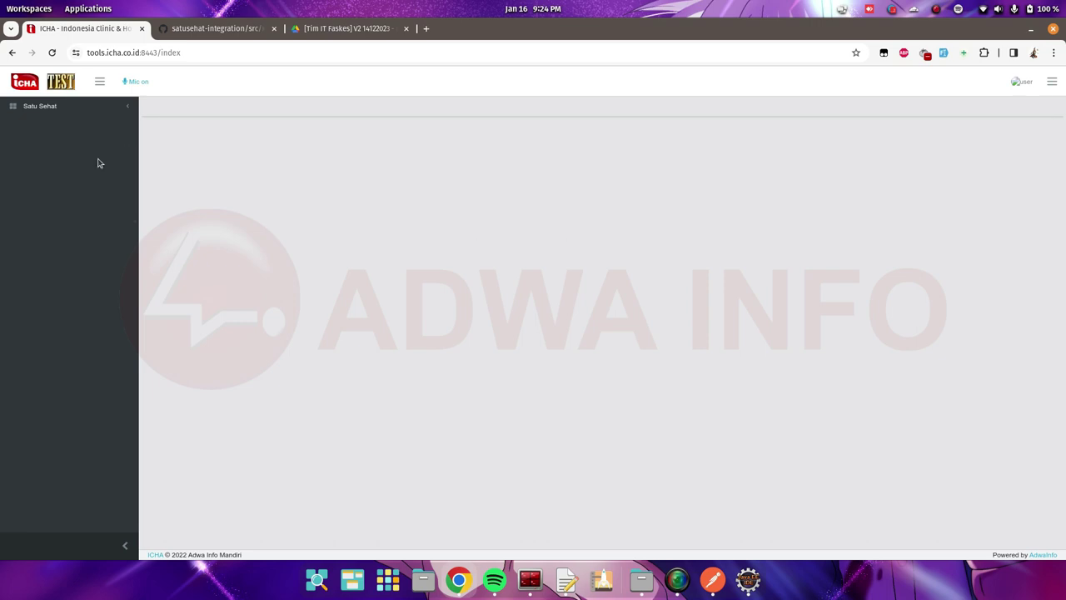
Step: Open the KYC form of the Satu Sehat module
click(51, 110)
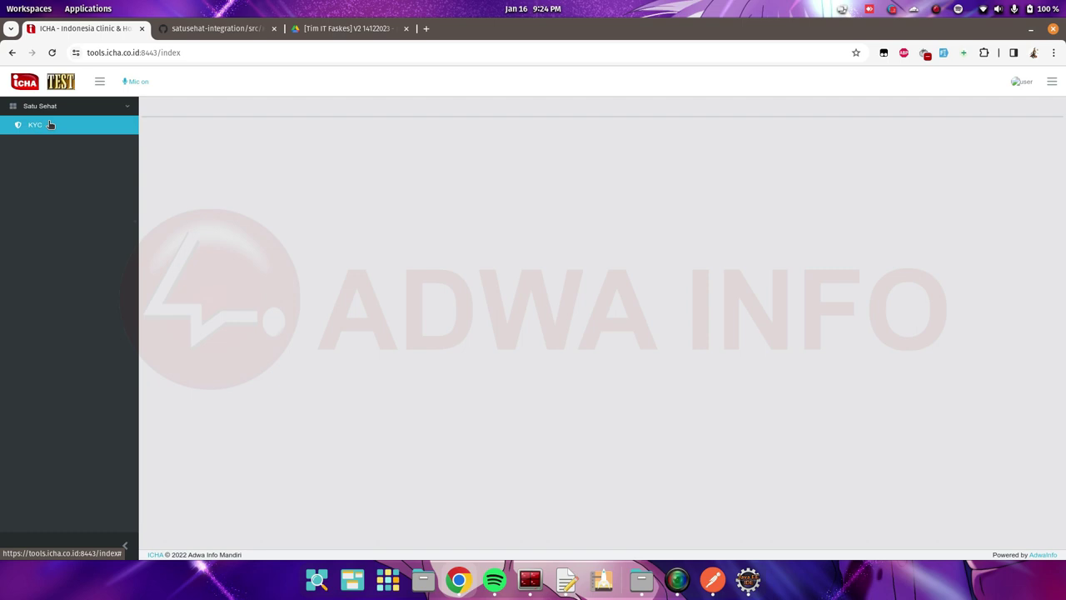
click(50, 124)
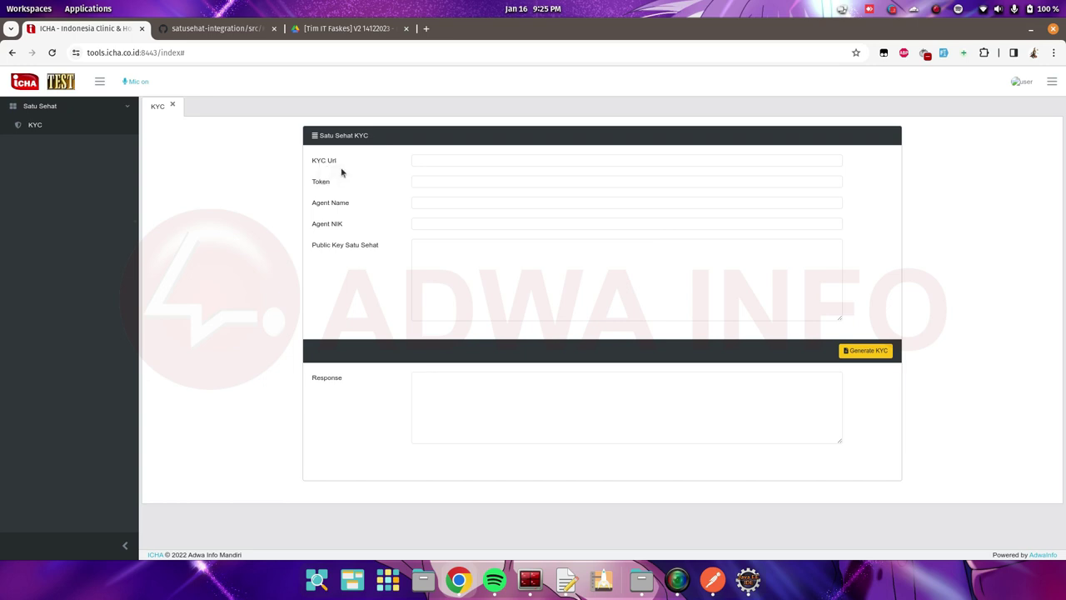
Step: Examine the KYC Url and Token fields, and view the Generate Token request in Postman as the token's source
click(425, 160)
click(386, 168)
click(459, 161)
click(454, 161)
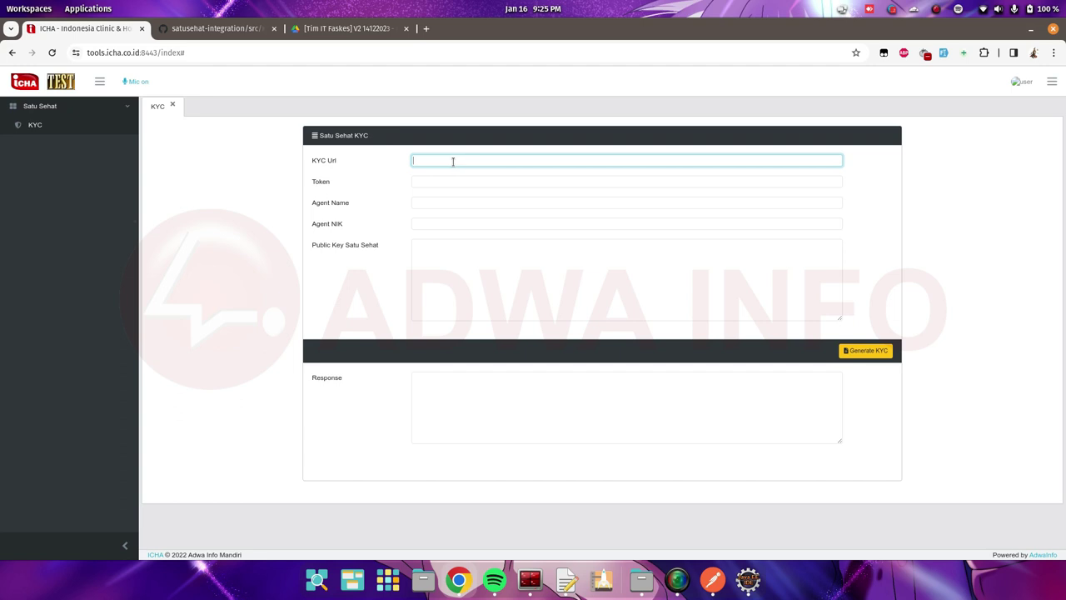
click(323, 184)
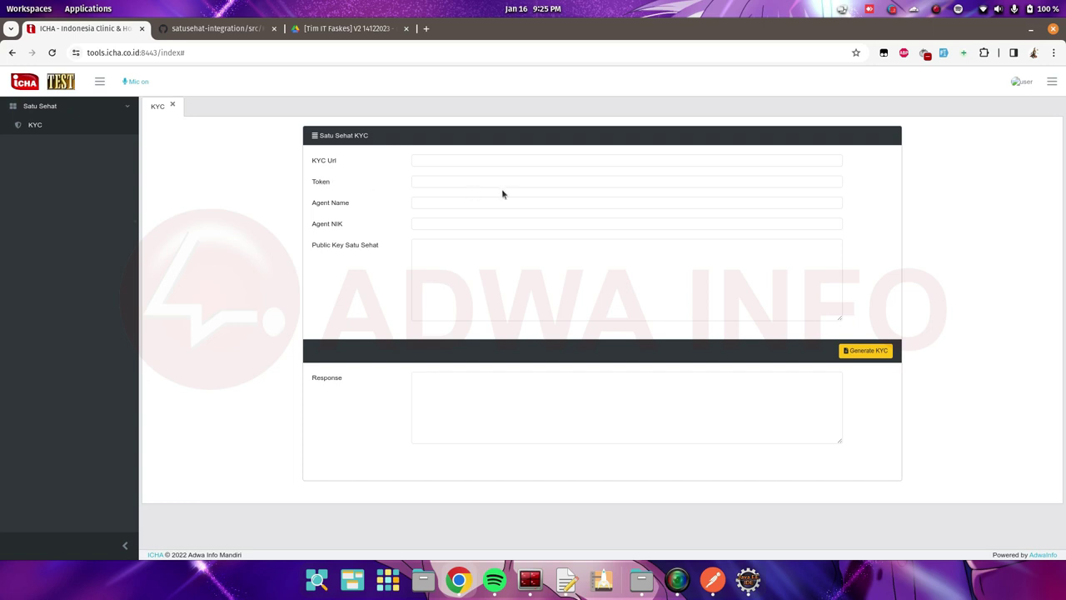
click(712, 578)
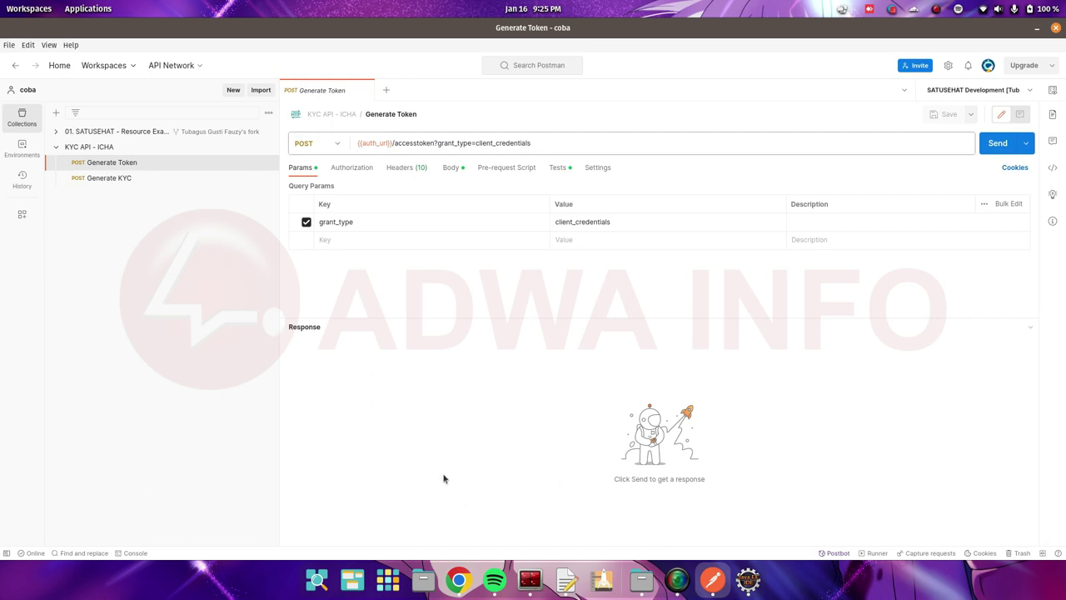
click(460, 583)
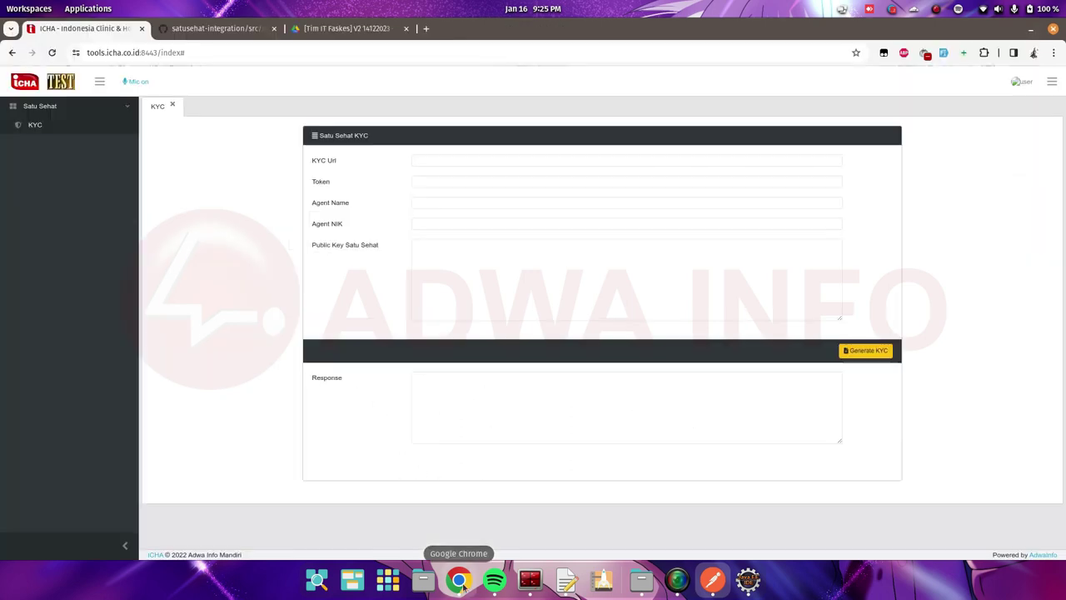
click(423, 180)
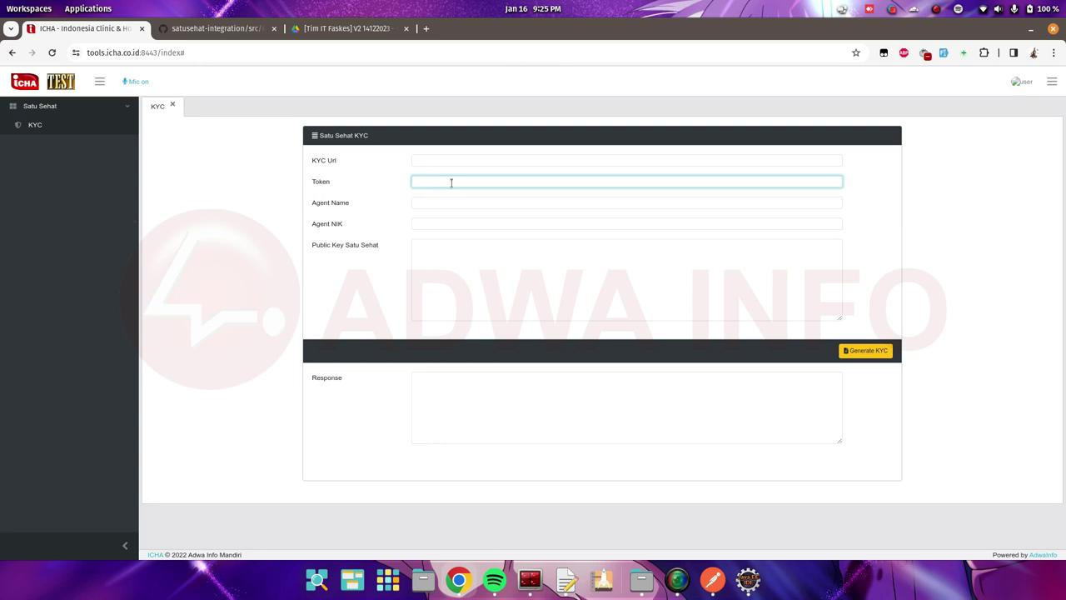
click(405, 188)
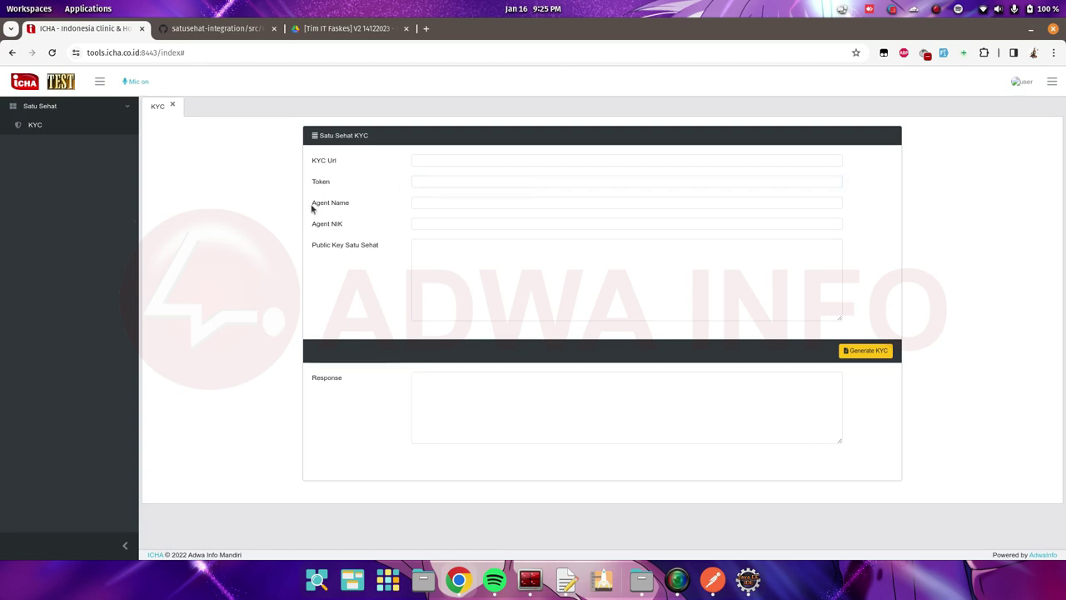
Step: Examine the Agent Name and Agent NIK fields of the KYC form
click(423, 204)
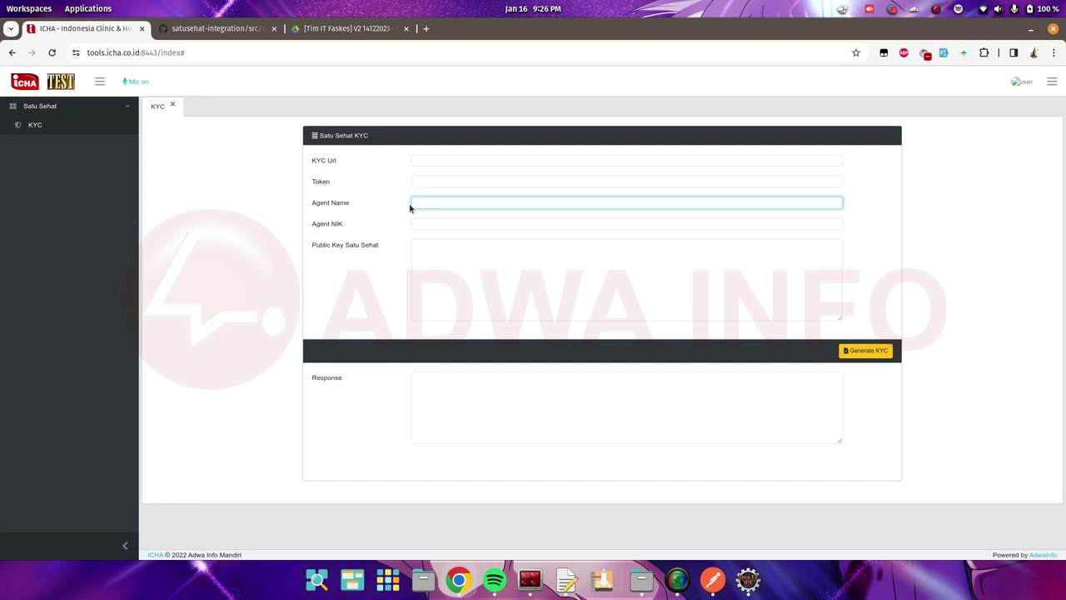
click(379, 209)
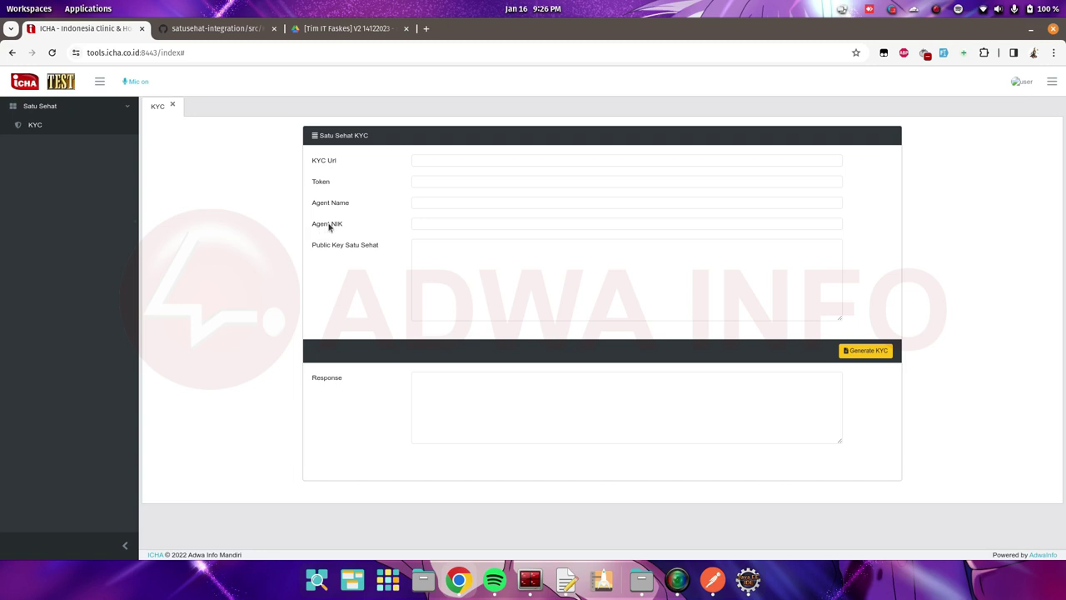
click(420, 225)
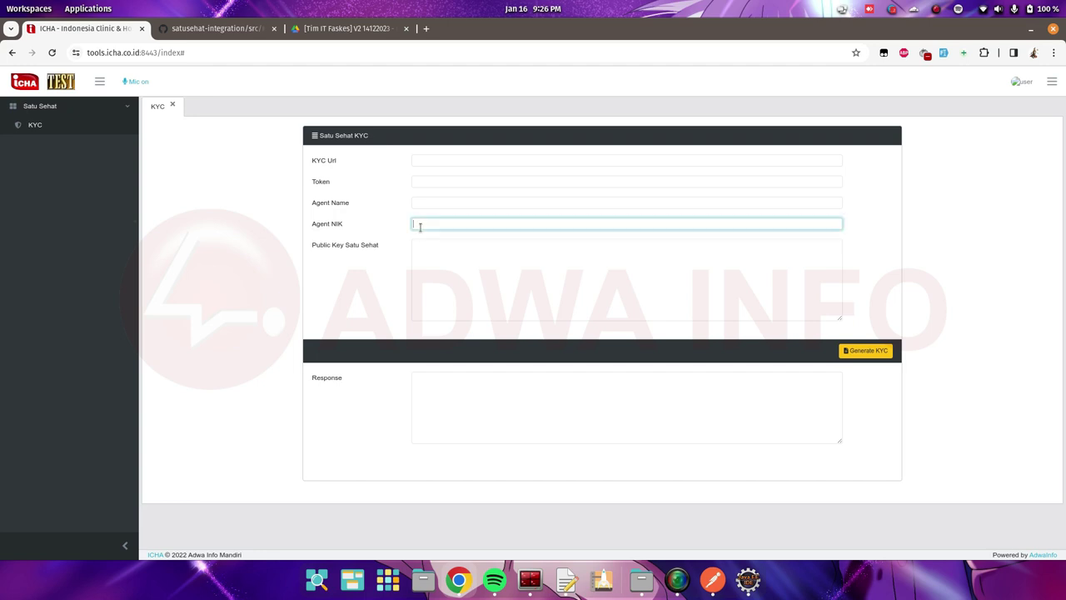
click(401, 225)
click(427, 223)
click(408, 227)
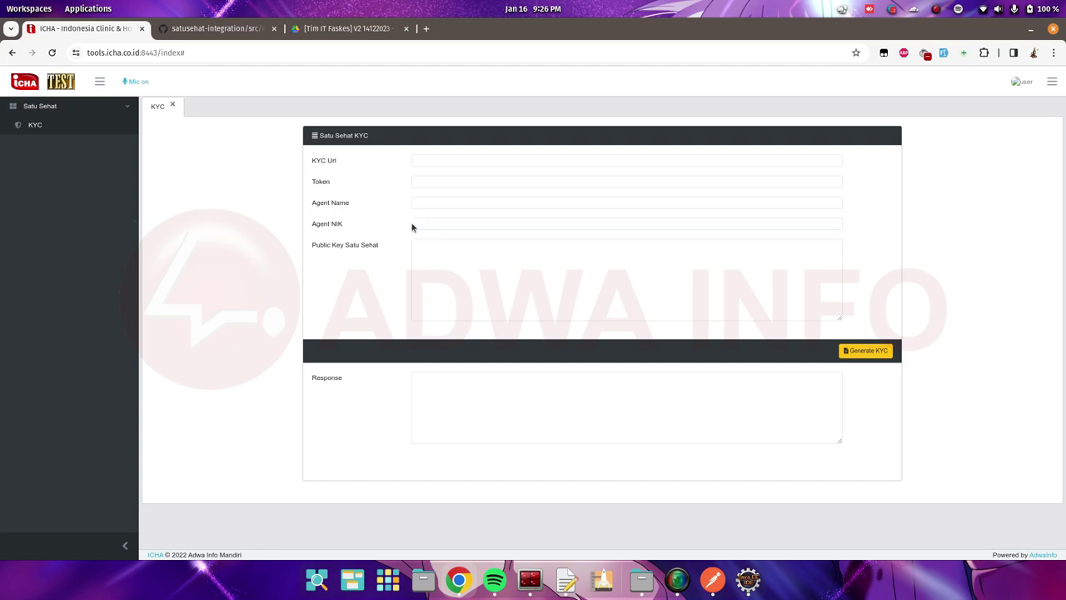
click(446, 224)
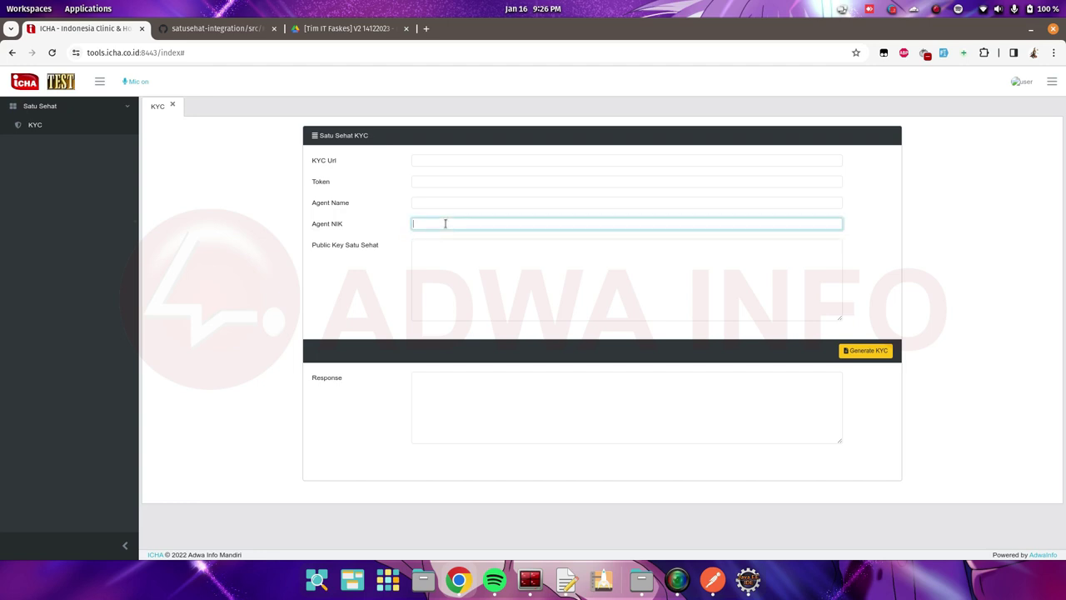
click(383, 244)
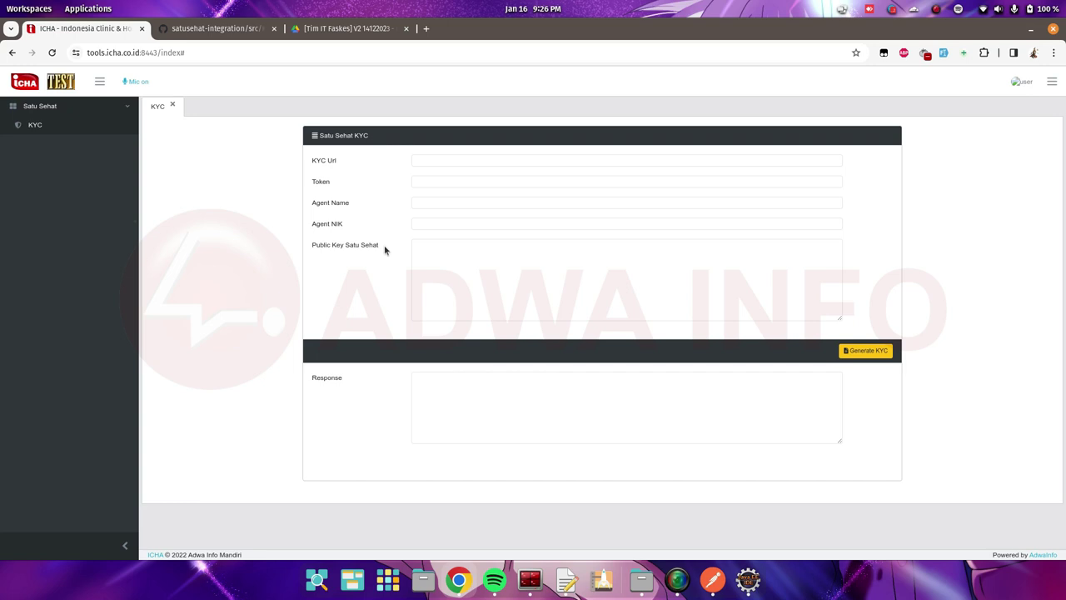
Step: Examine the Public Key Satu Sehat field and the sample request body in the KYC guide PDF on Google Drive
drag(310, 159, 369, 238)
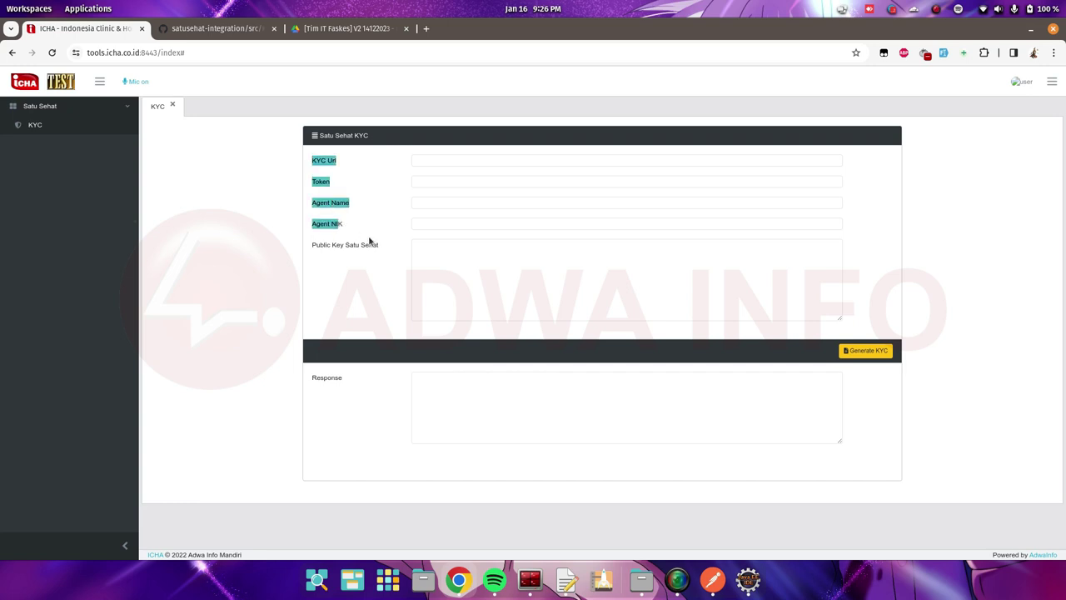
click(371, 241)
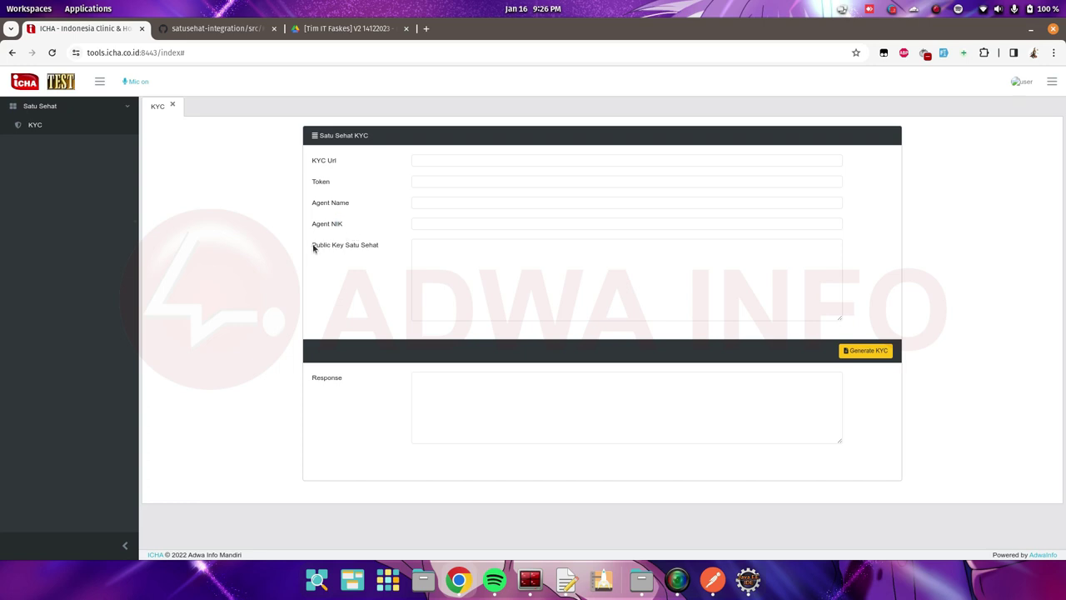
drag(312, 246, 416, 243)
click(358, 257)
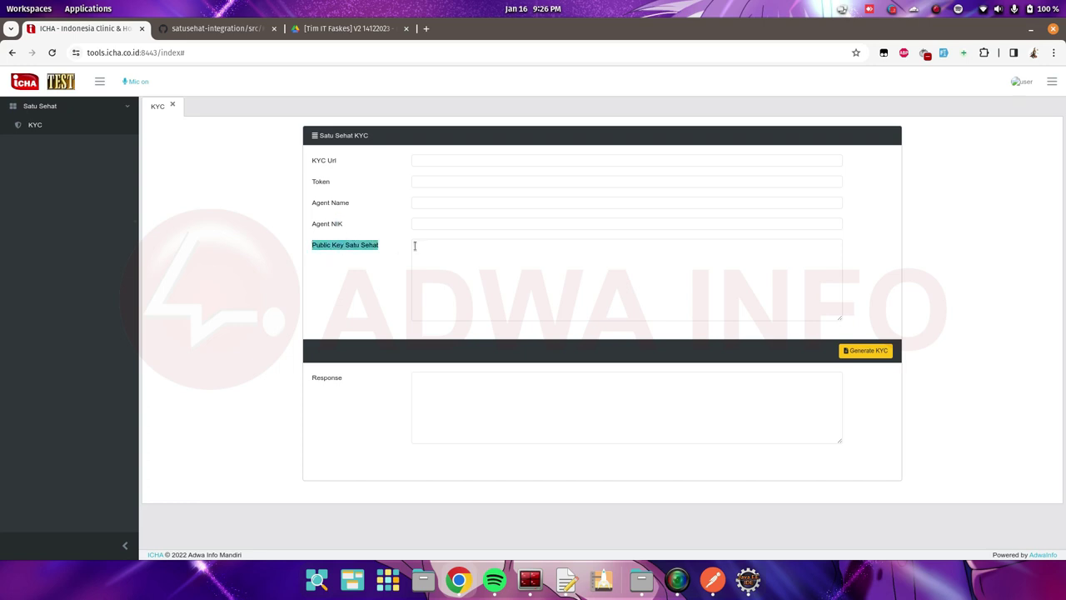
click(403, 250)
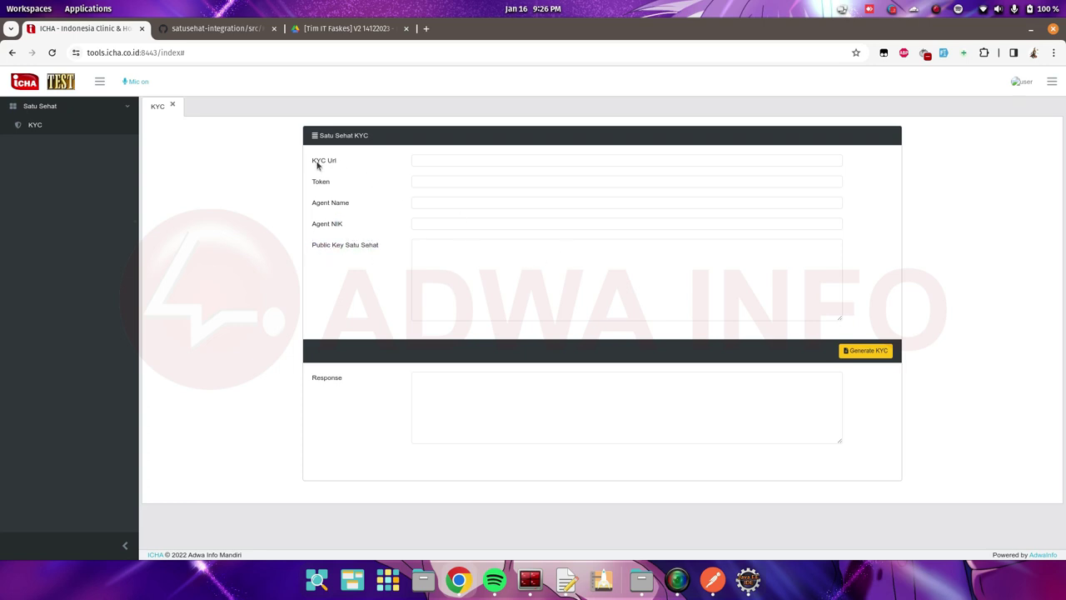
drag(313, 160, 335, 162)
click(358, 191)
click(327, 32)
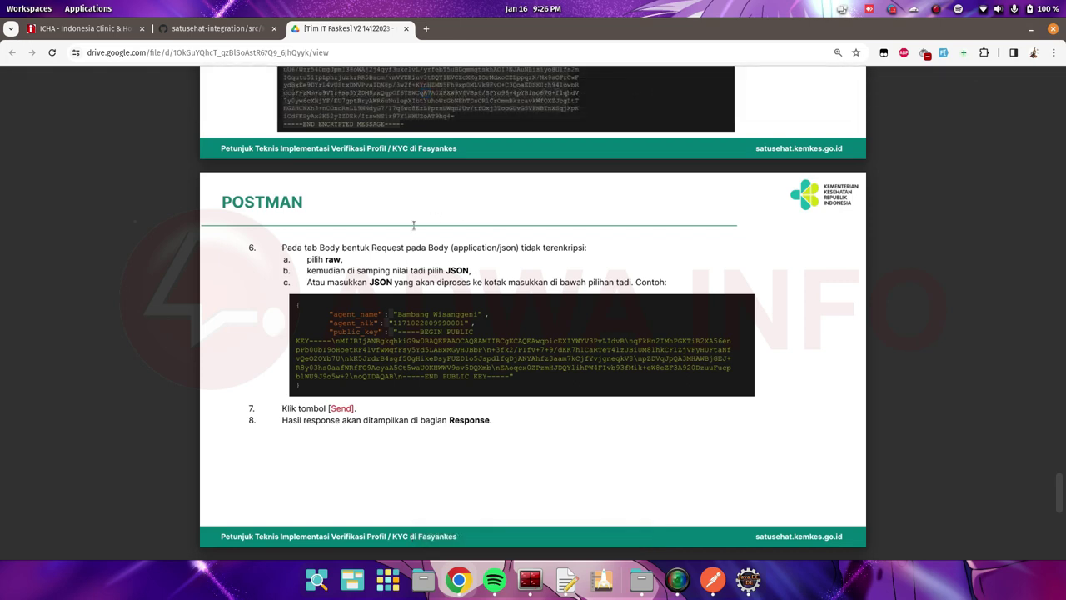
click(95, 28)
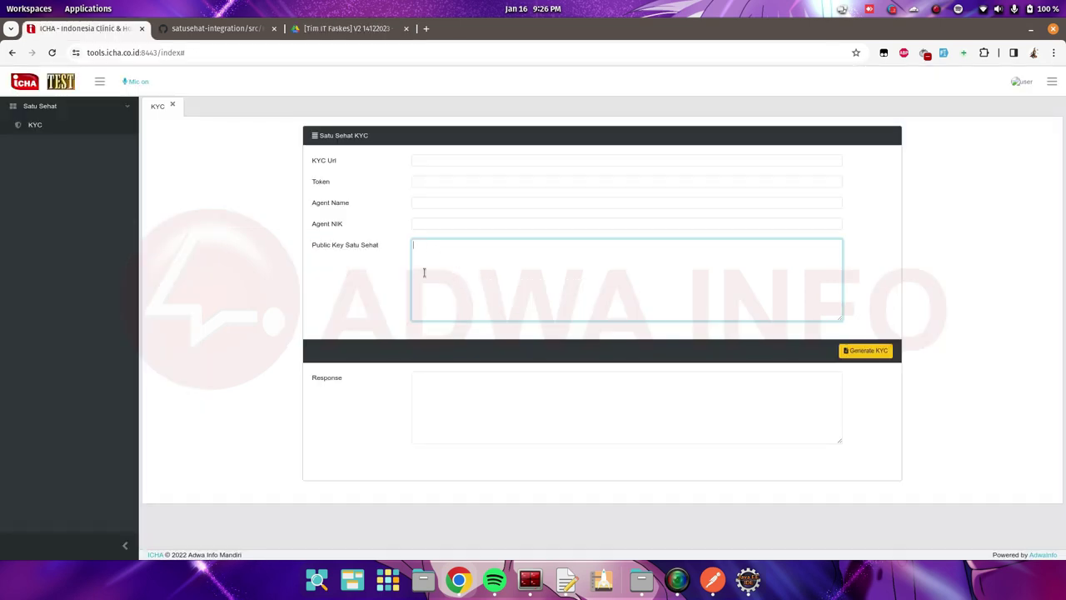
click(381, 274)
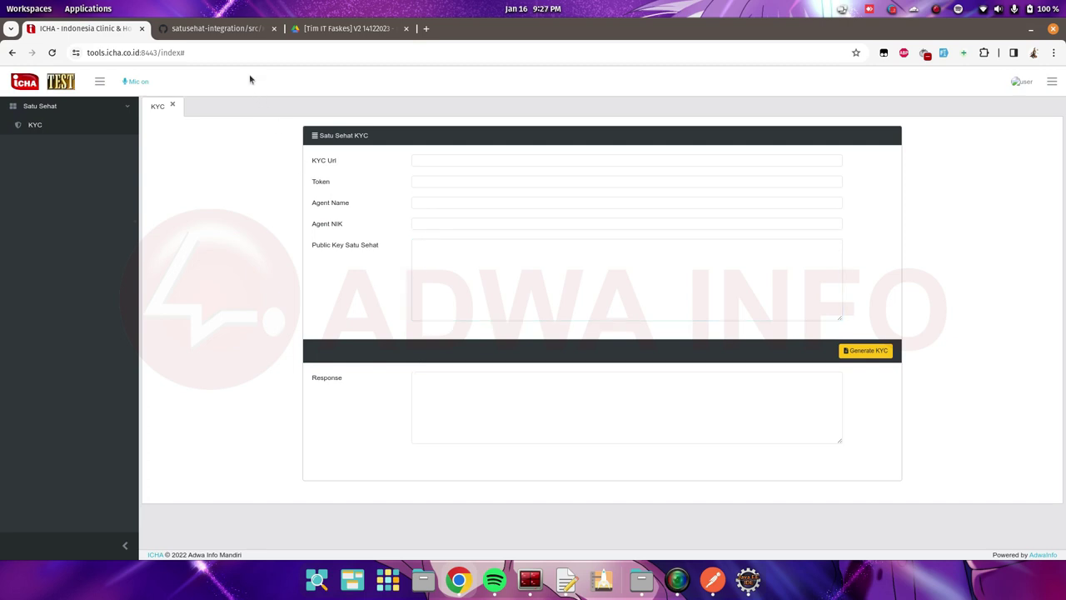
Step: Select the pubPEM public key block in KYC.php on GitHub and return to the form's Public Key Satu Sehat field
click(217, 28)
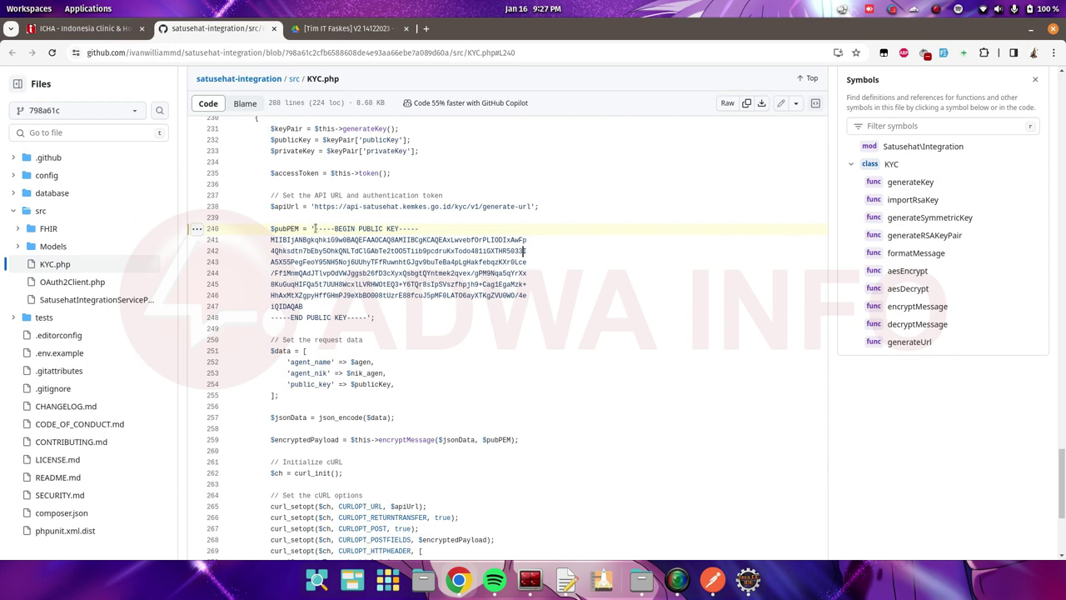
drag(316, 228, 305, 306)
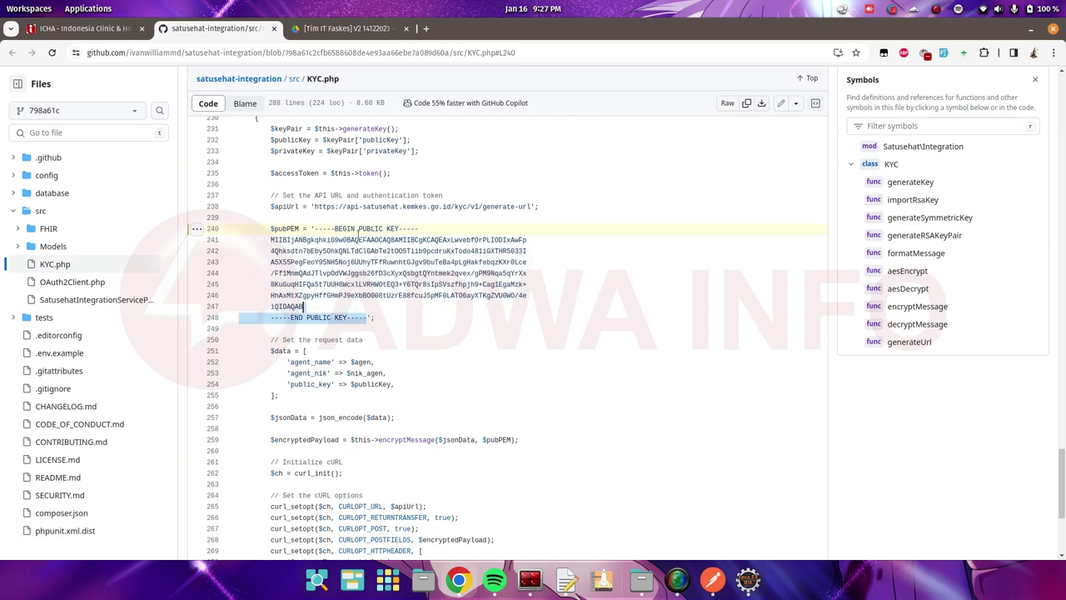
click(93, 29)
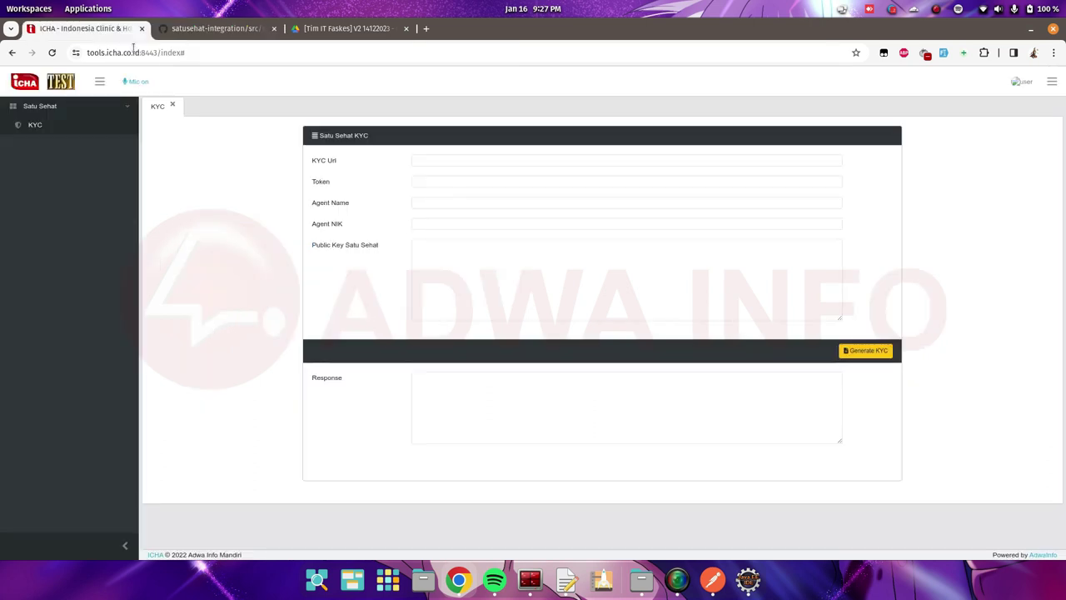
click(459, 262)
click(386, 261)
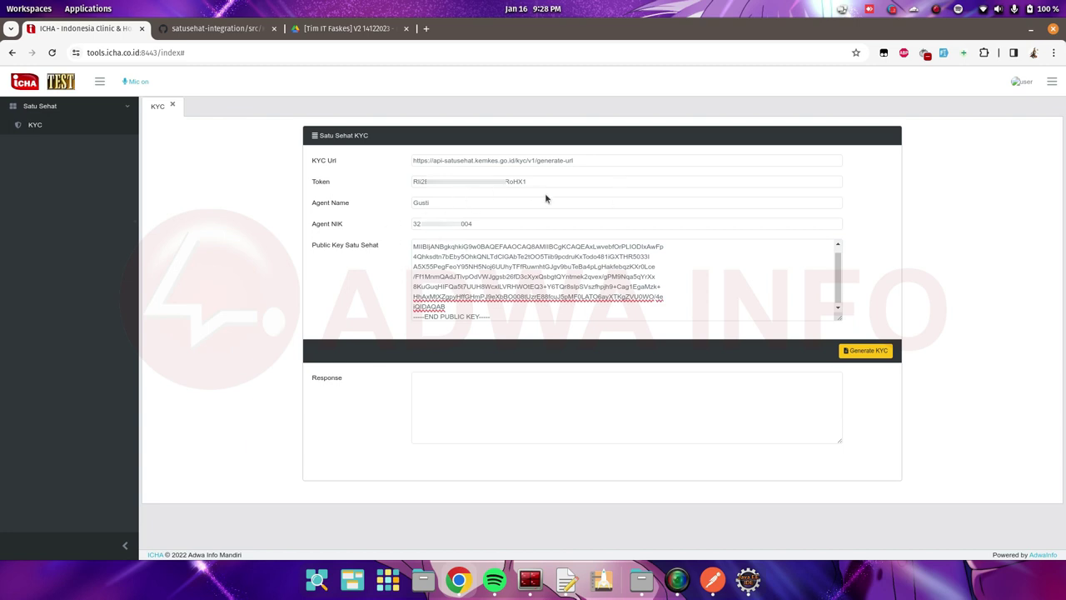
Step: Check the complete public key in the filled-in form and generate the KYC verification page
scroll(560, 286, up, 1)
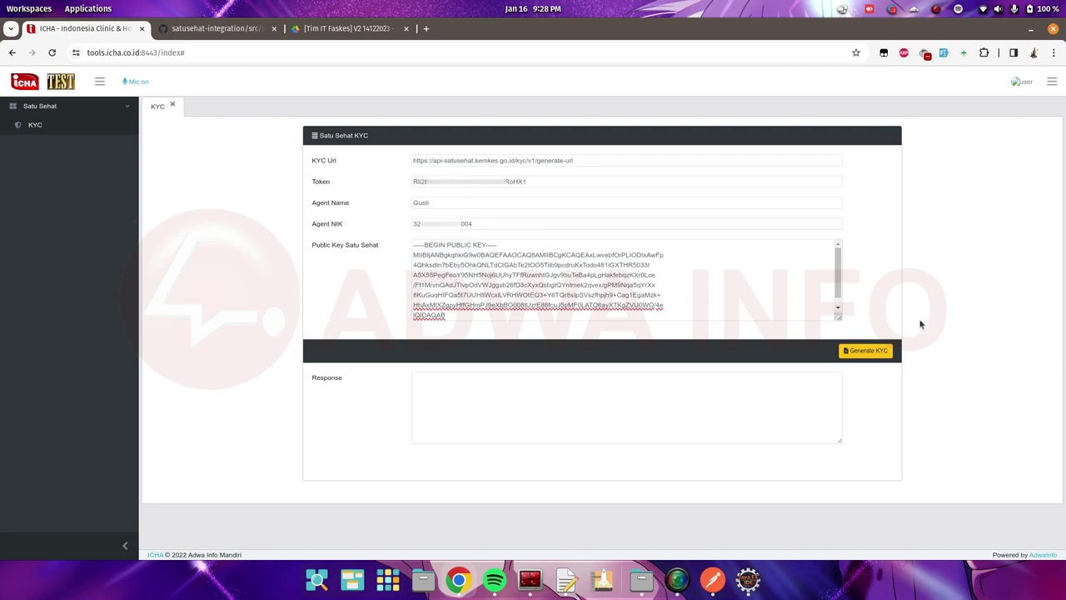
scroll(670, 287, down, 1)
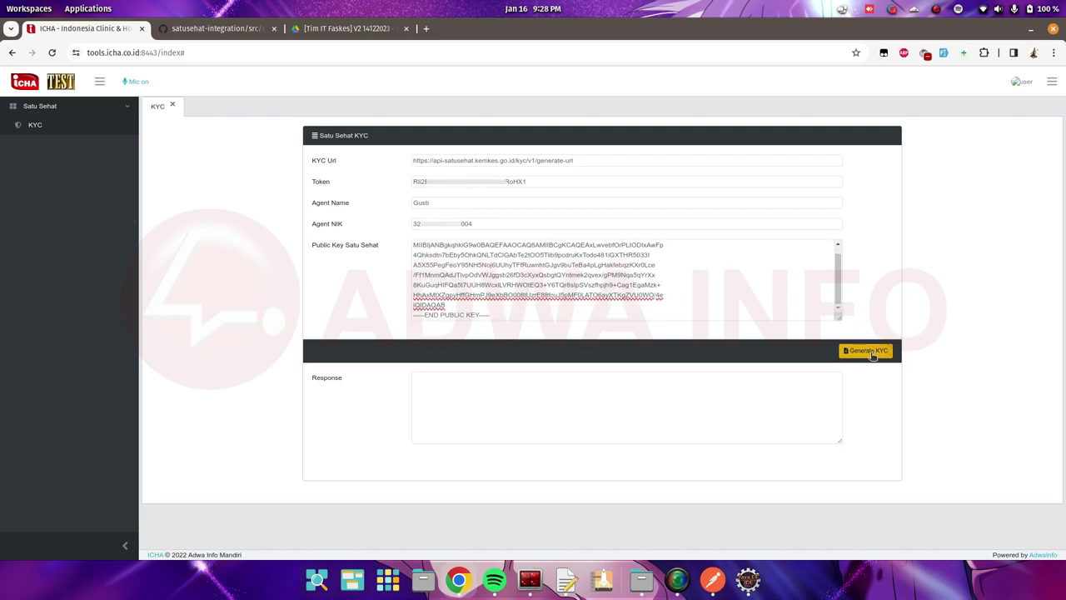
click(869, 351)
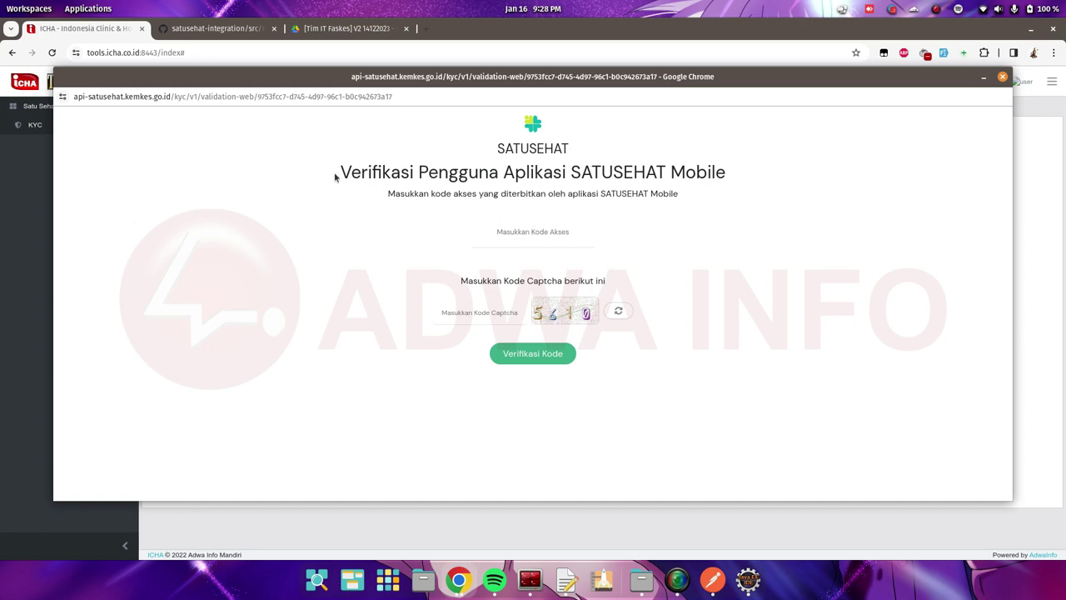
Step: Examine the heading of the SATUSEHAT Mobile user verification page and switch to Postman to view the Generate Token response
drag(335, 174, 479, 172)
click(492, 191)
drag(343, 173, 438, 176)
click(479, 192)
click(710, 576)
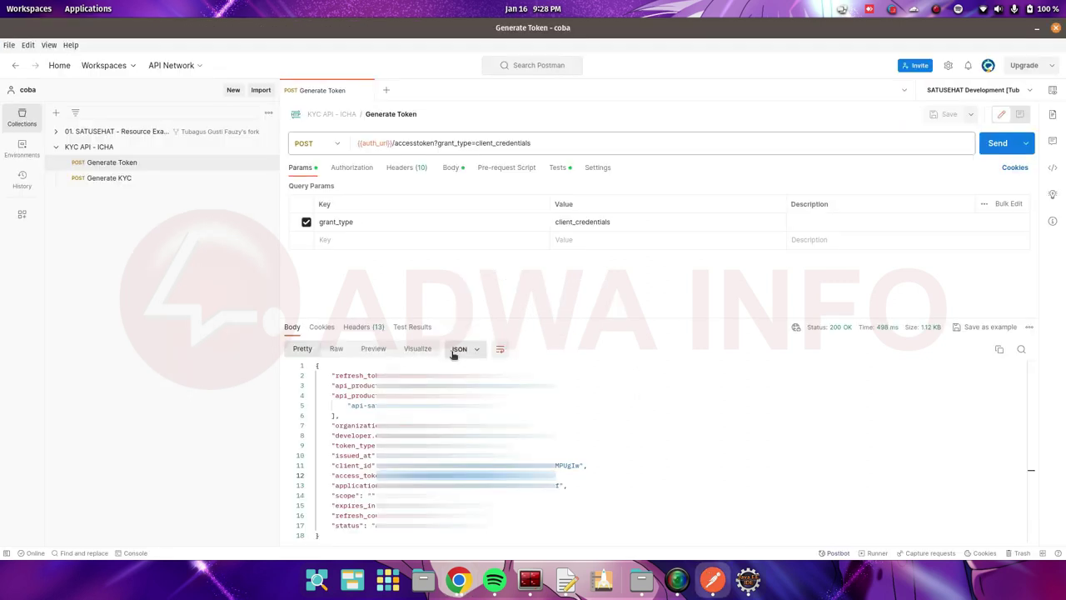
Step: Close the open Generate Token request and collapse the KYC API - ICHA collection
click(366, 90)
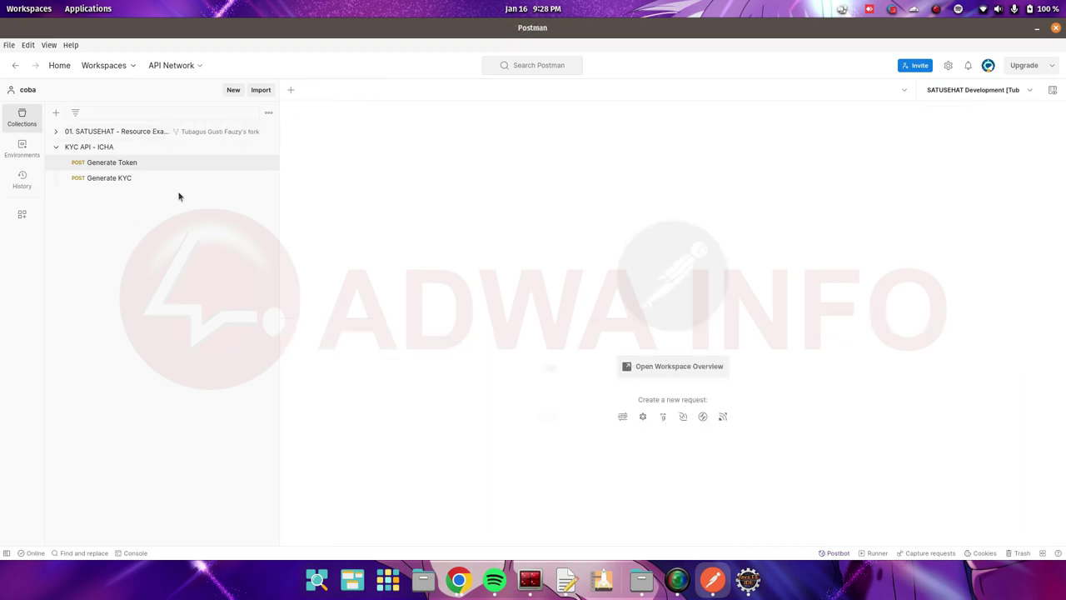
click(56, 147)
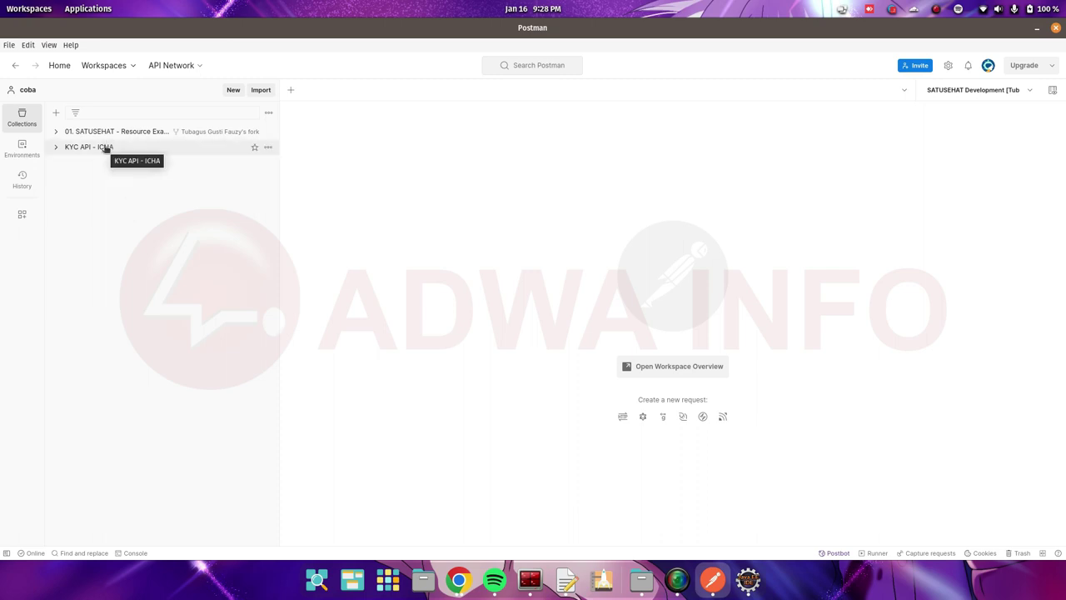
click(265, 93)
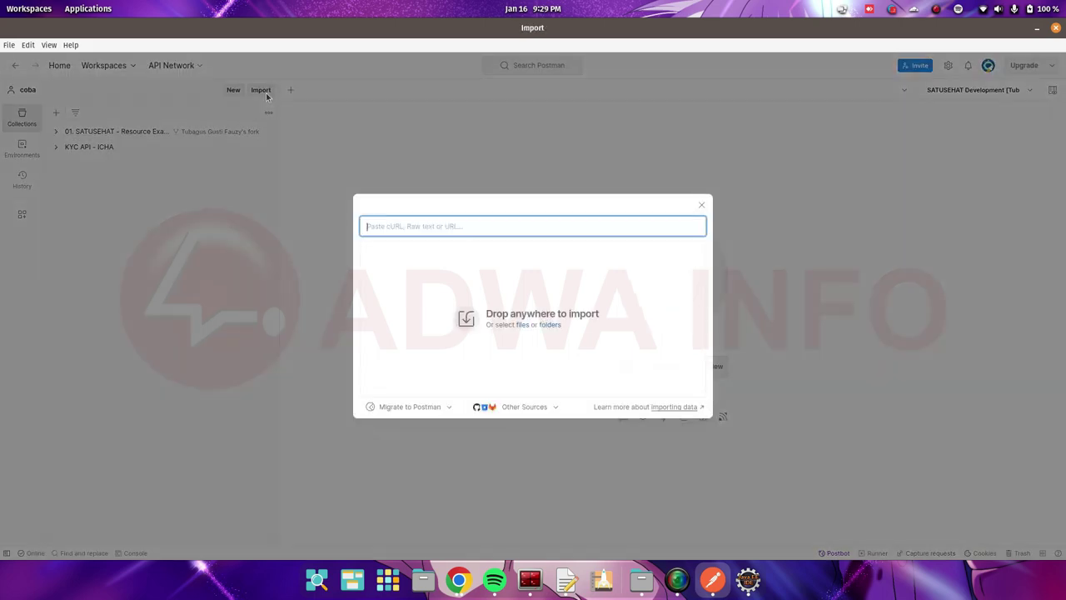
click(521, 325)
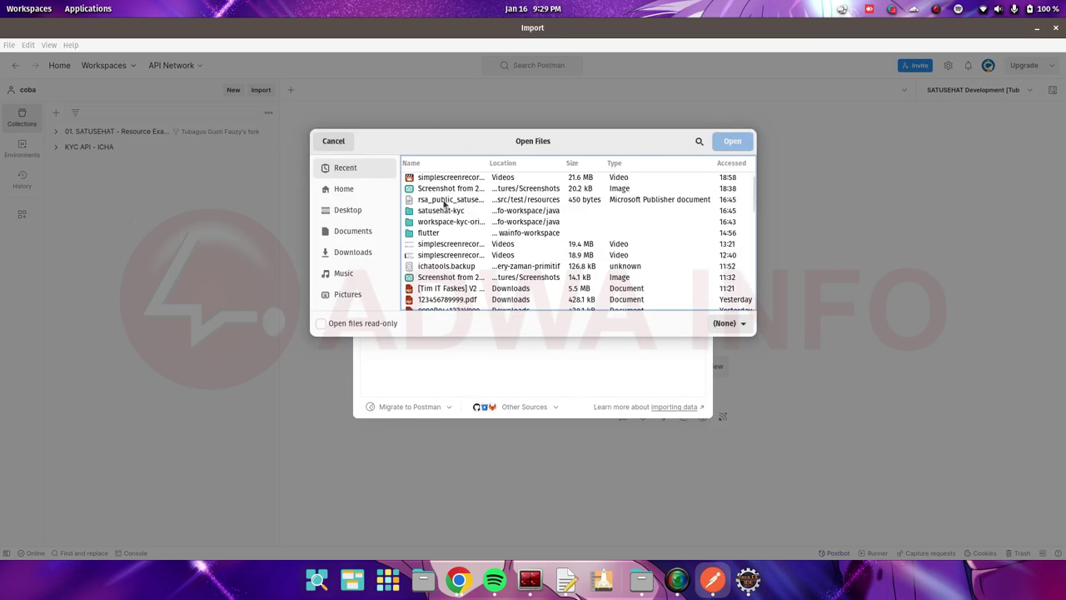
click(335, 142)
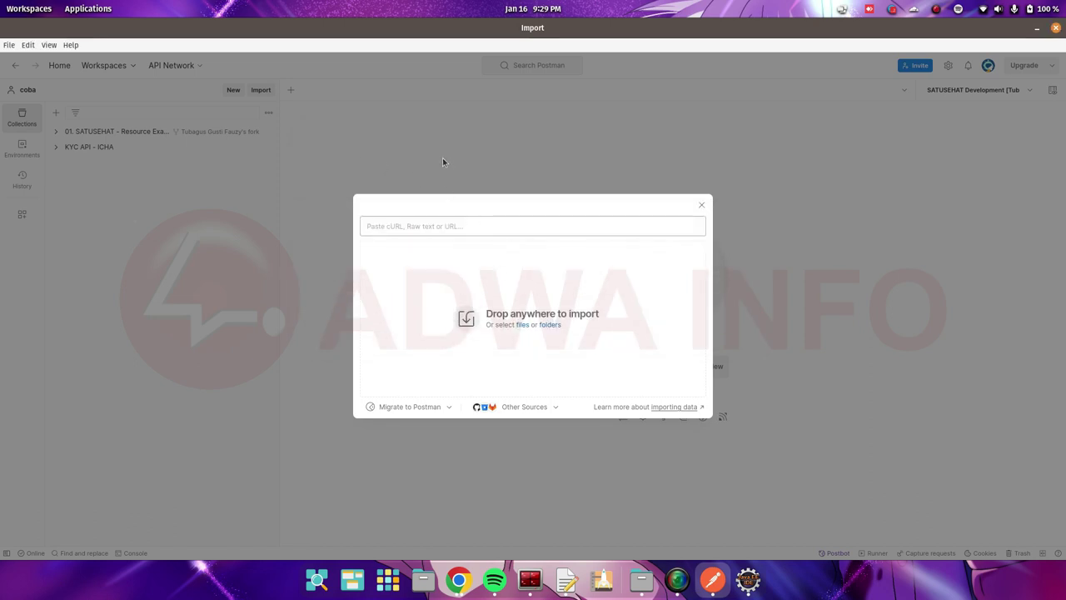
click(701, 205)
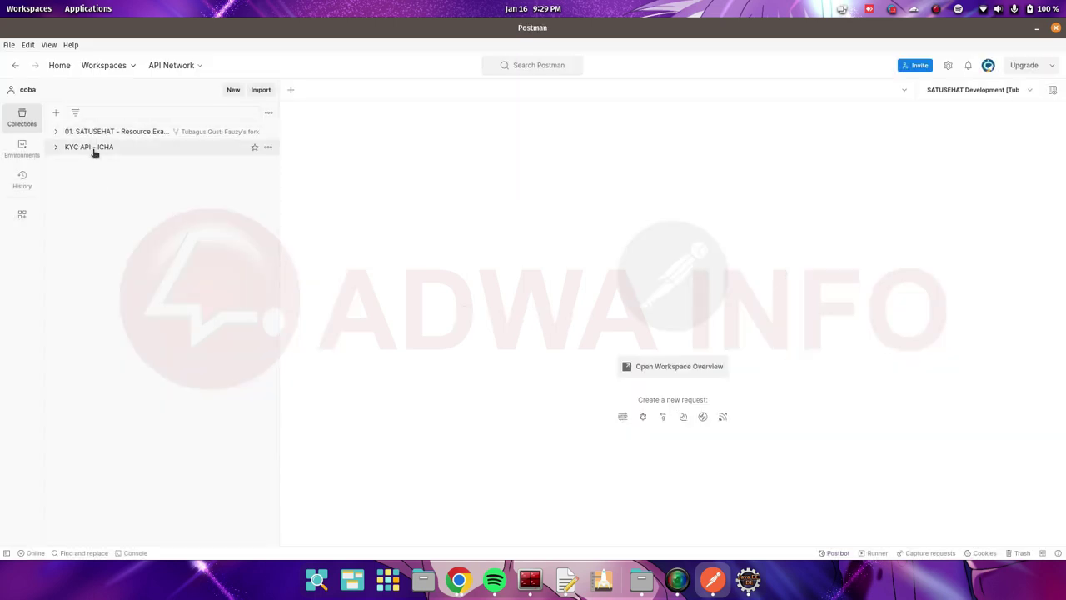
Step: Expand the KYC API - ICHA collection and view the variables defined for it
click(56, 148)
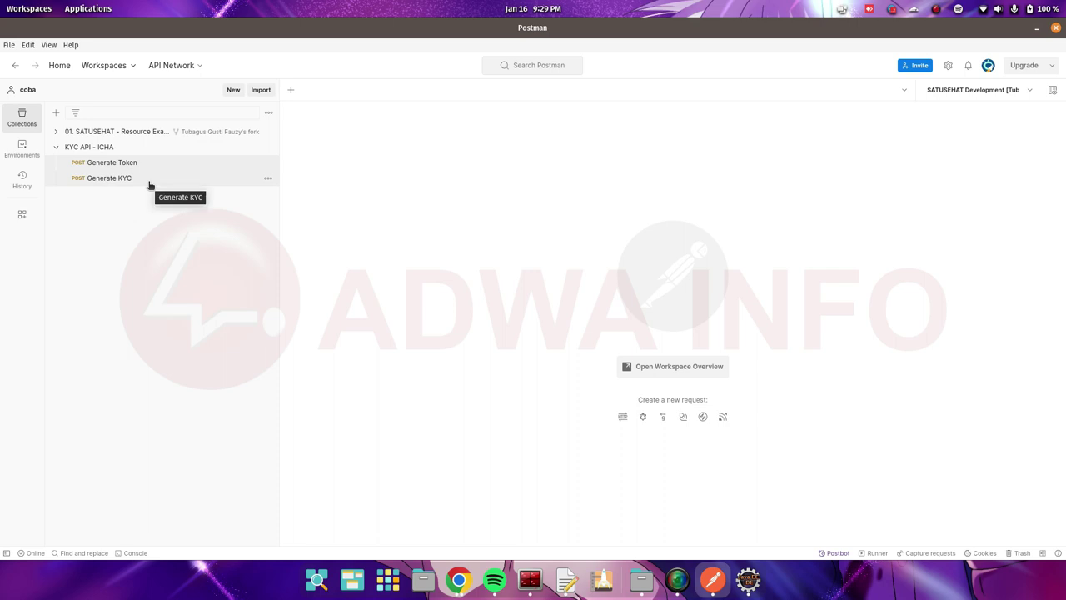
click(93, 150)
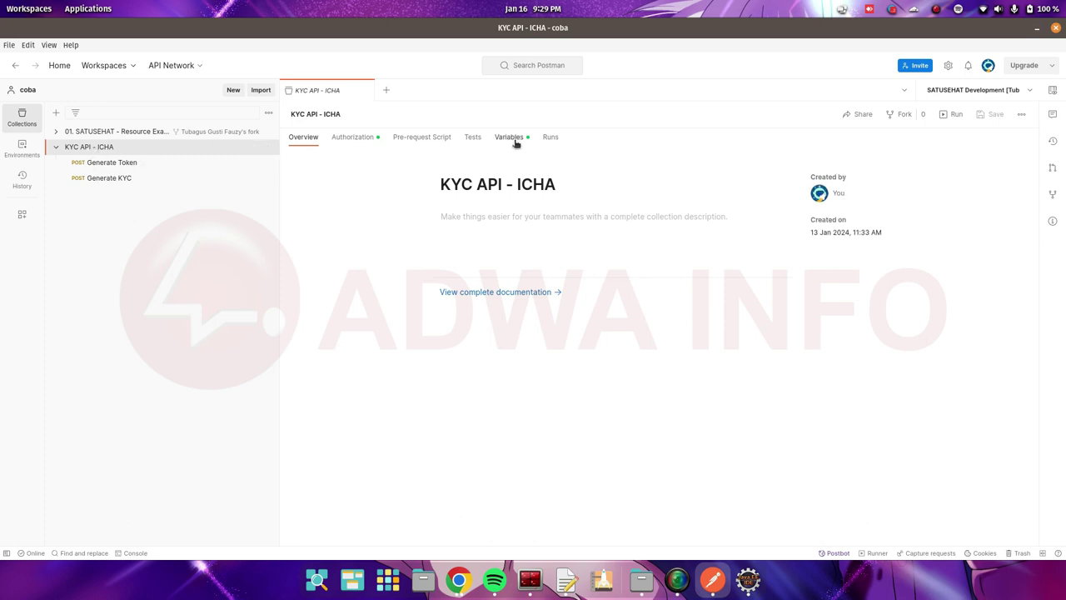
click(511, 139)
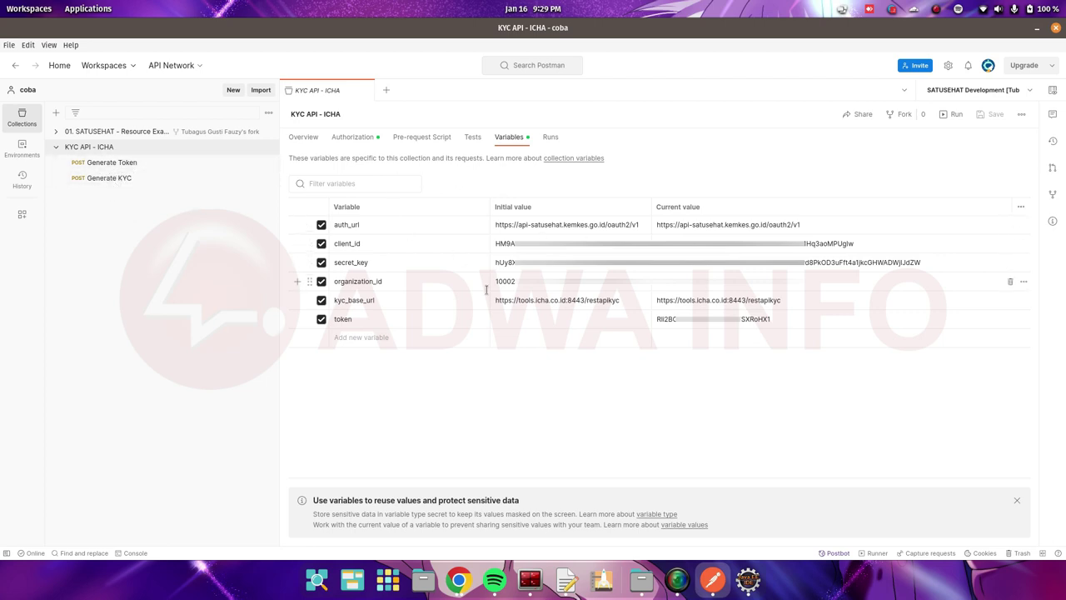
Step: Send the Generate Token request from the KYC API - ICHA collection
click(92, 170)
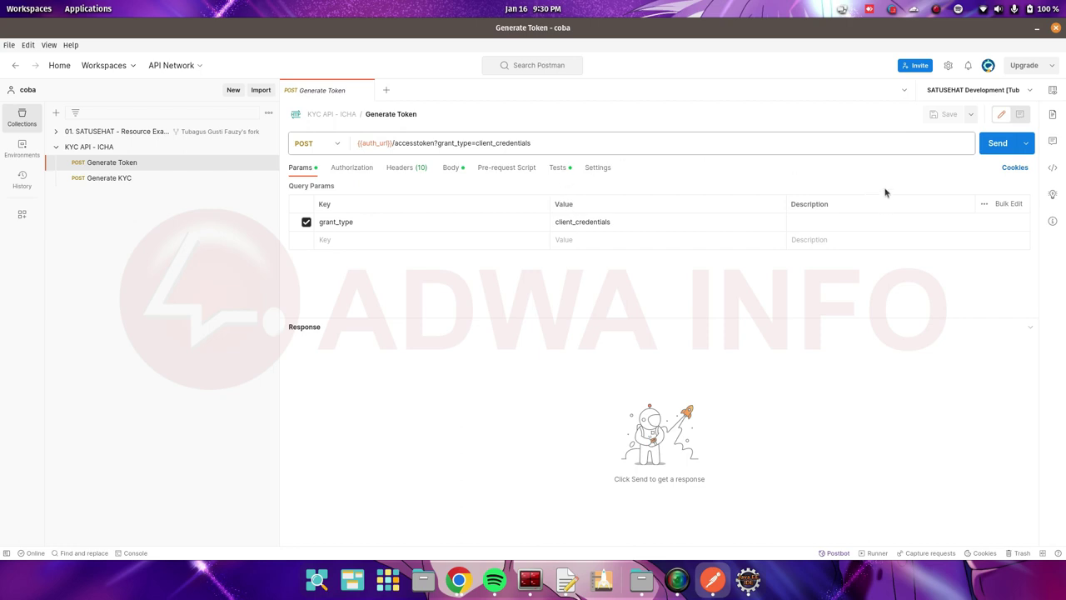
click(993, 147)
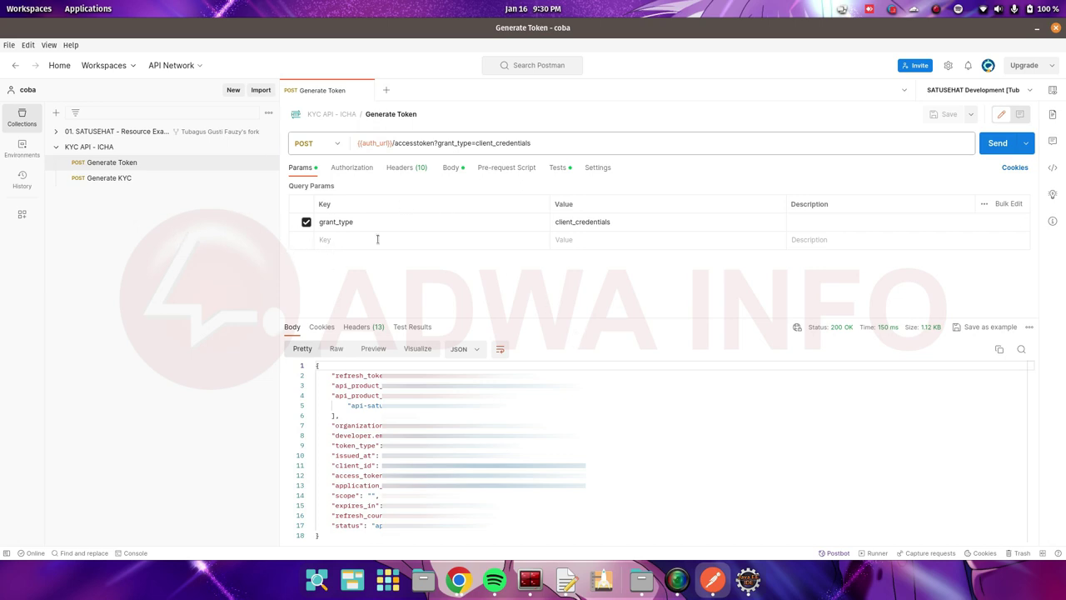
Step: Open the Generate KYC request, enlarge its body editor slightly, and examine the baseurl key and its URL value
click(109, 178)
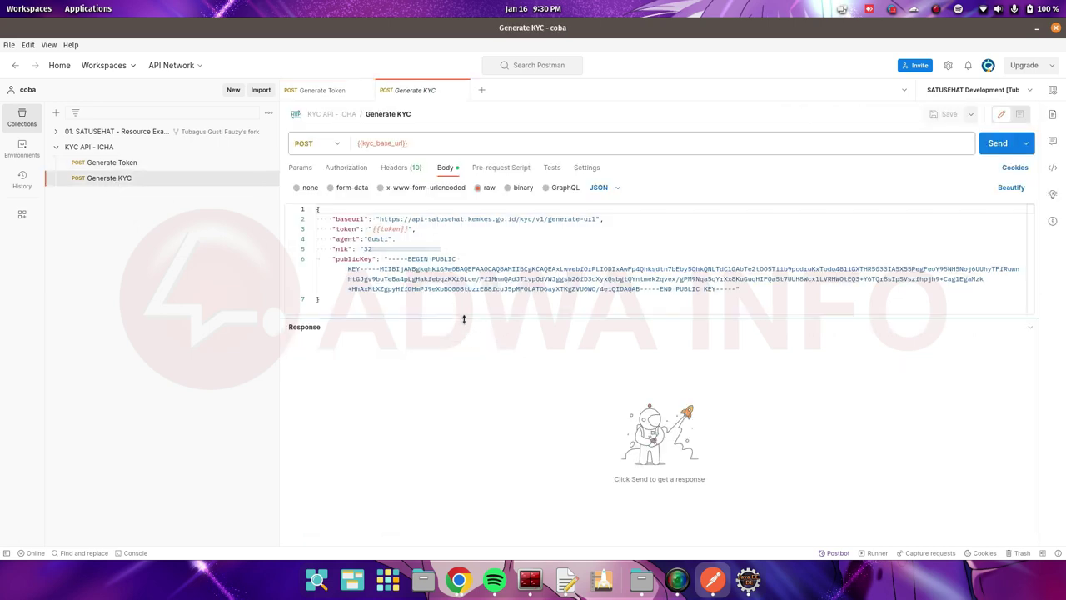
mouse_move(463, 318)
mouse_down()
mouse_move(465, 347)
mouse_move(463, 334)
mouse_up()
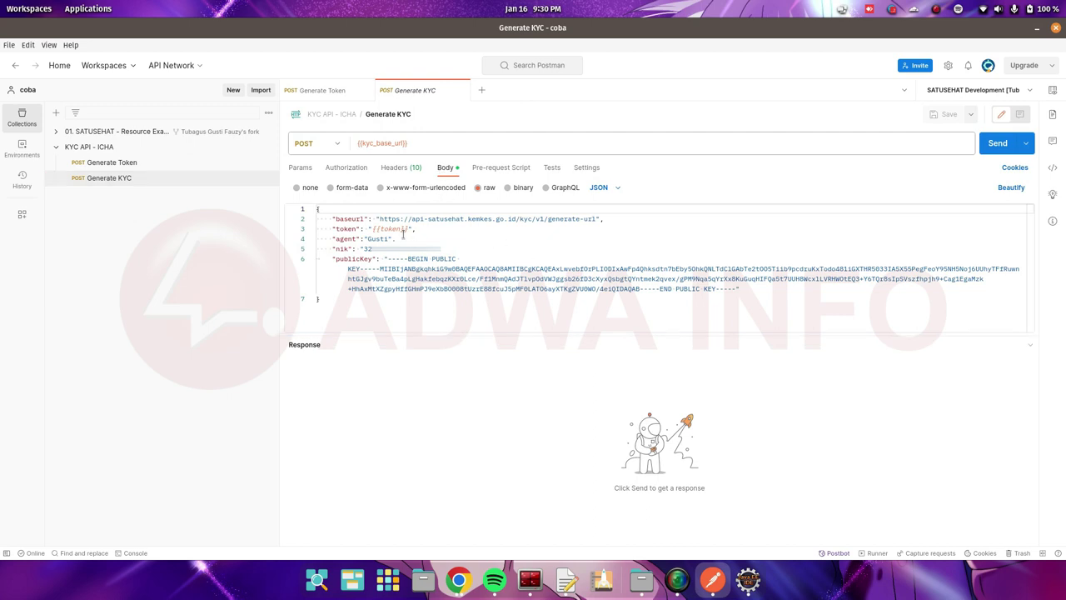
double_click(351, 220)
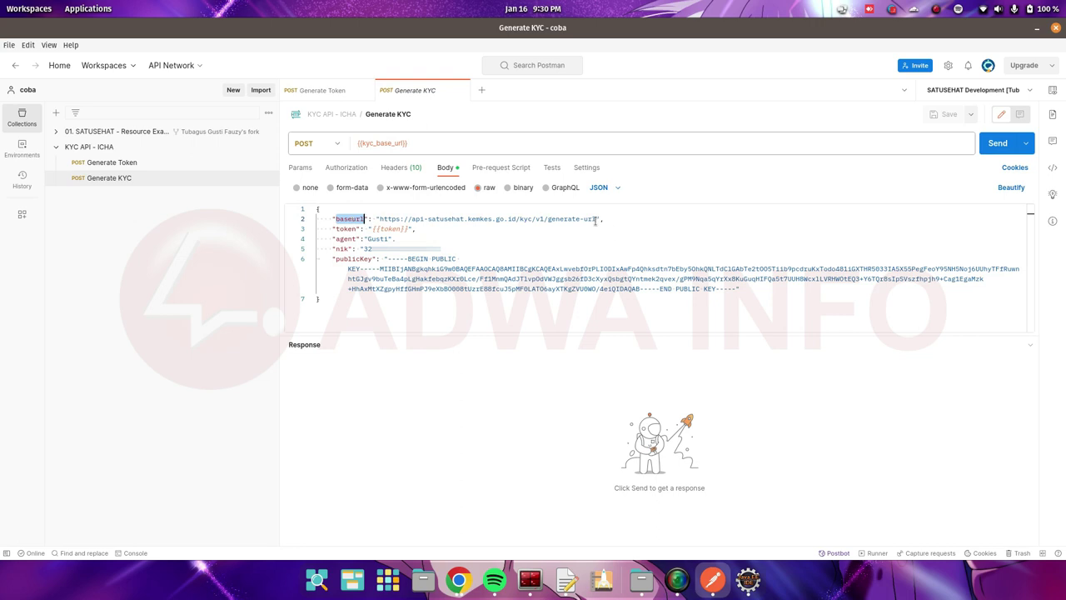
drag(595, 220, 381, 220)
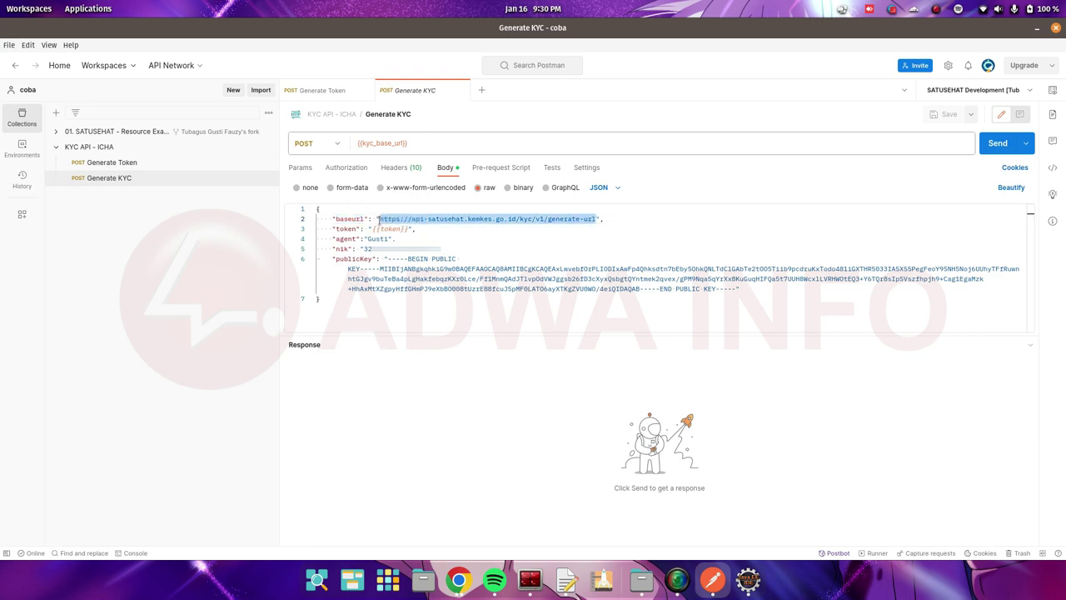
click(423, 234)
drag(596, 220, 522, 218)
click(523, 230)
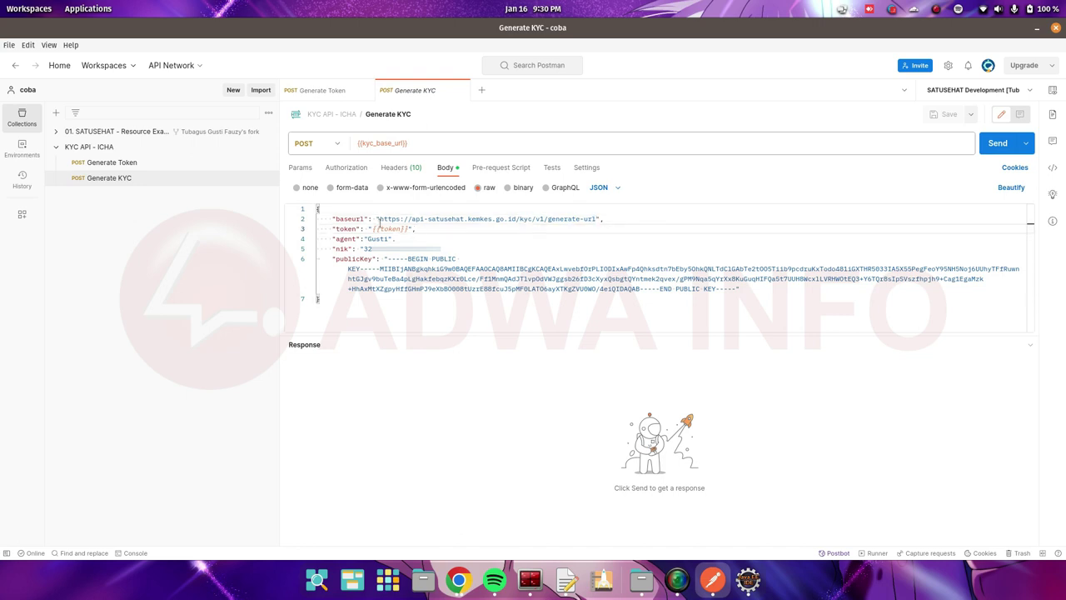
Step: Examine the token, agent and nik entries in the Generate KYC request body
double_click(341, 228)
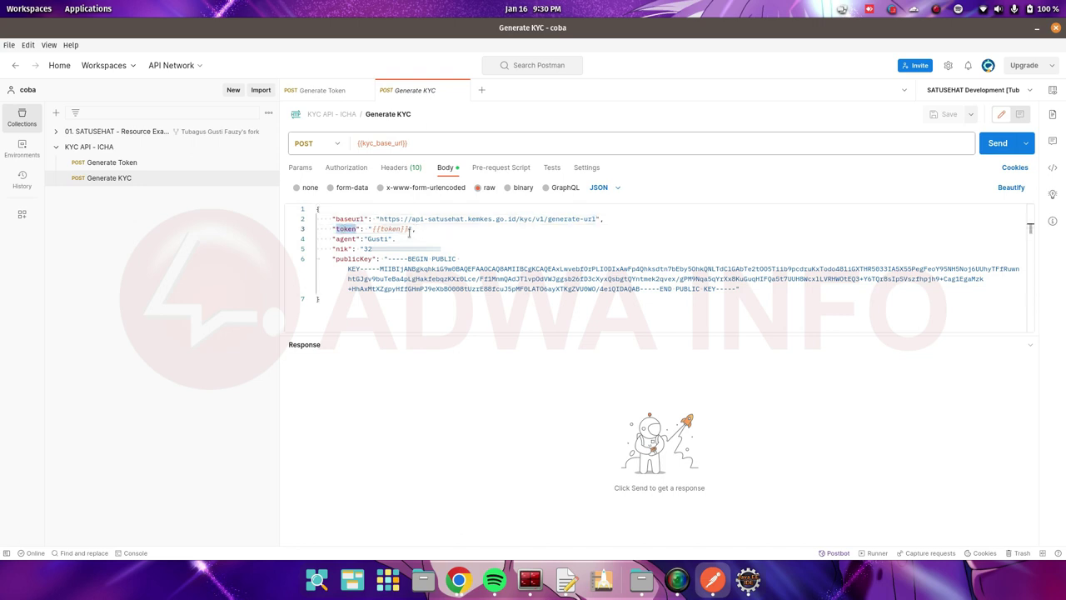
drag(408, 230, 370, 230)
click(372, 248)
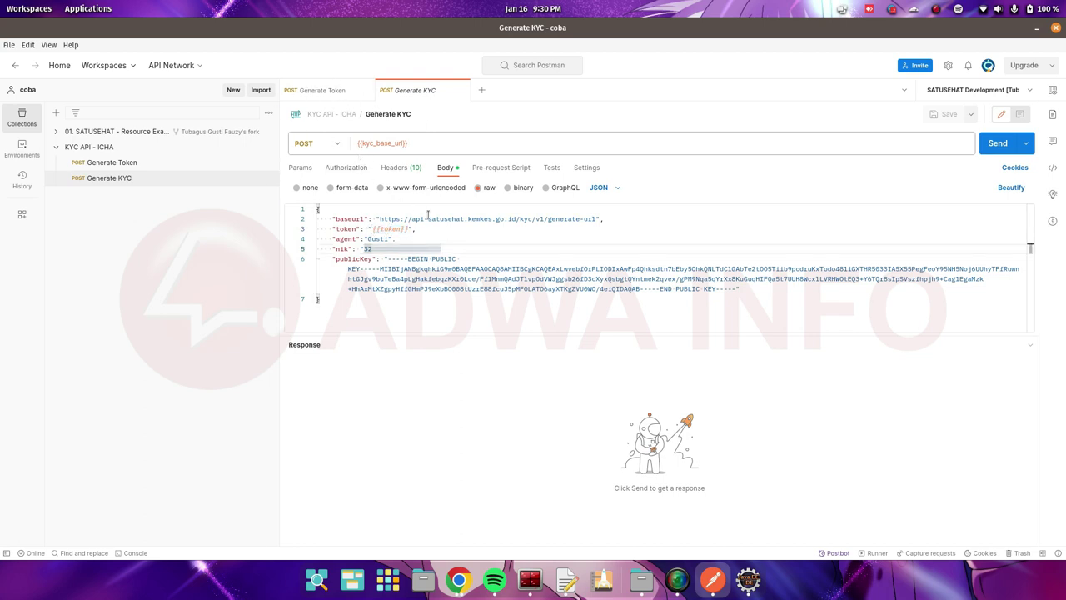
click(372, 228)
drag(372, 228, 407, 229)
click(425, 240)
double_click(377, 238)
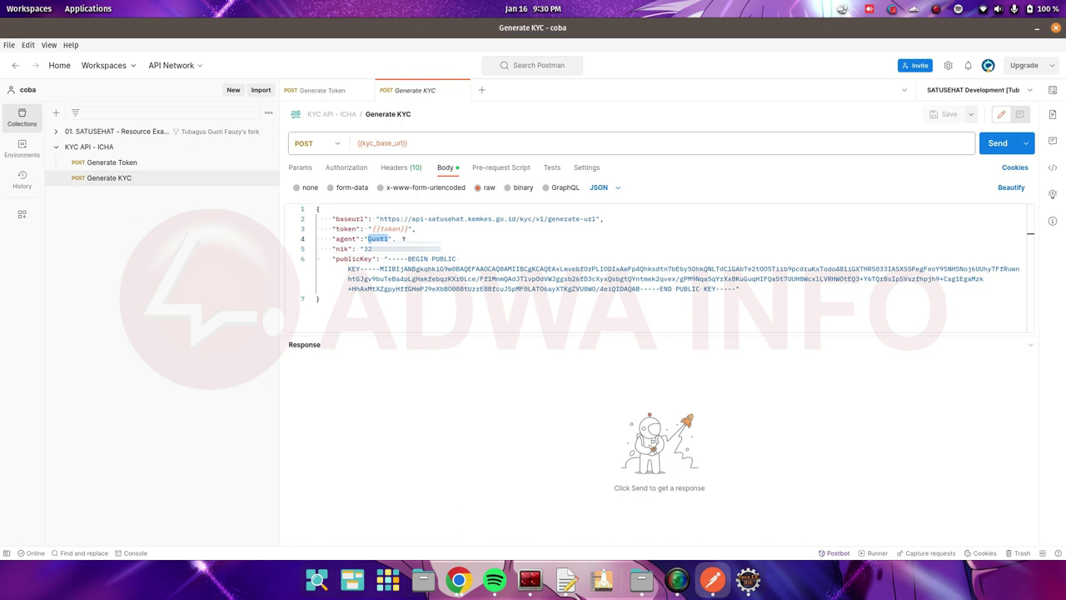
click(360, 248)
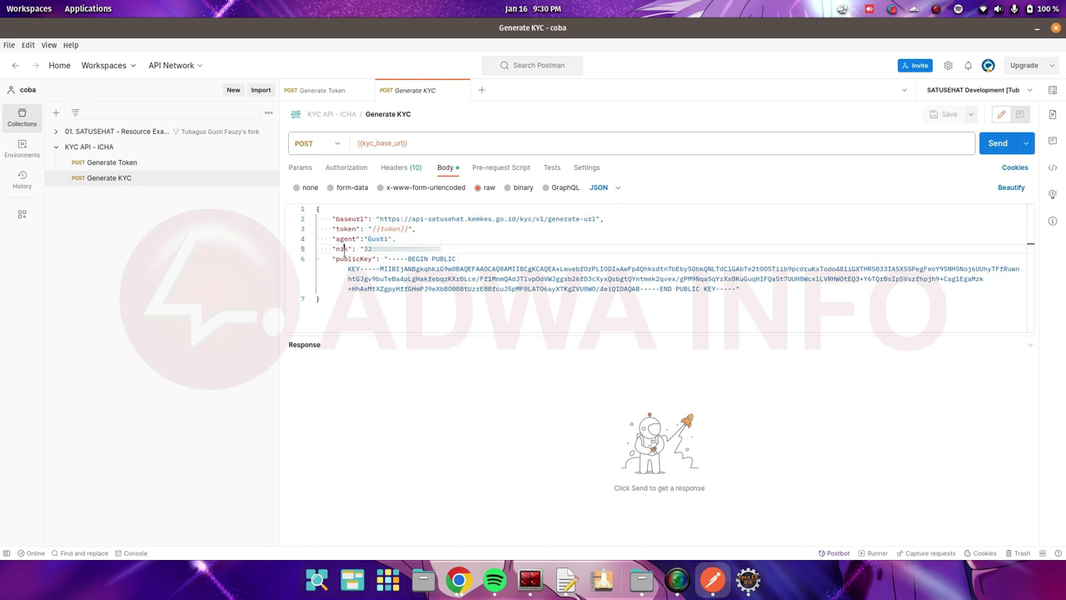
double_click(399, 248)
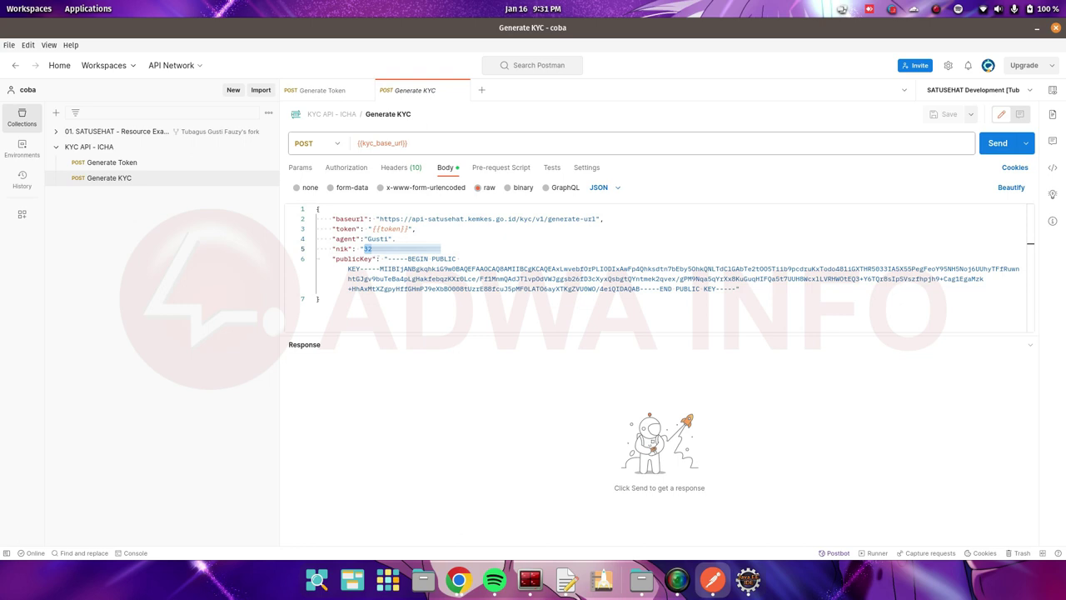
click(383, 239)
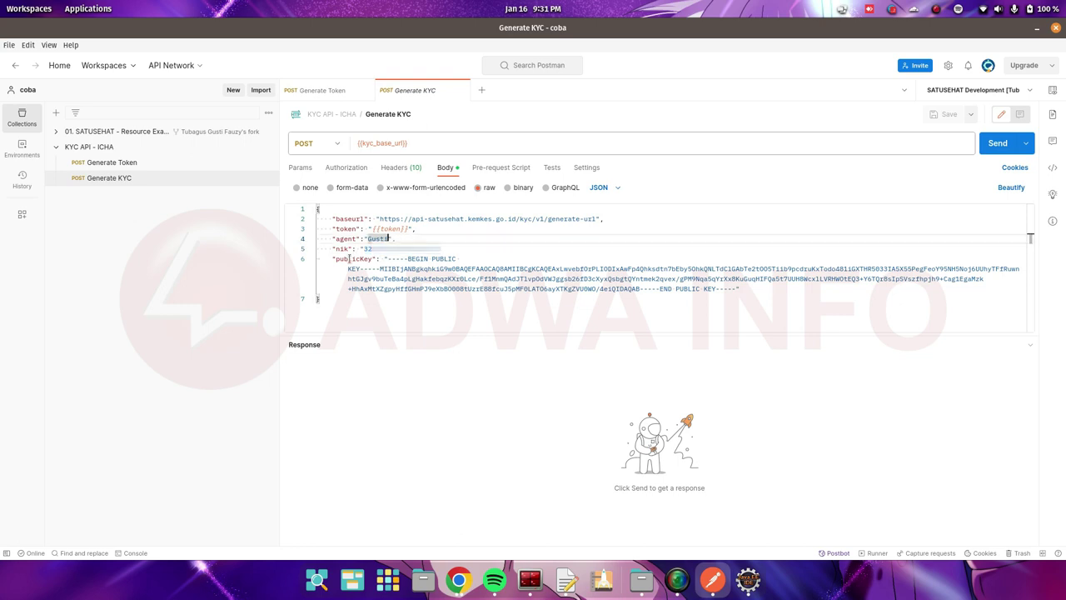
Step: Examine the publicKey entry and review the remaining fields of the Generate KYC request body
double_click(354, 259)
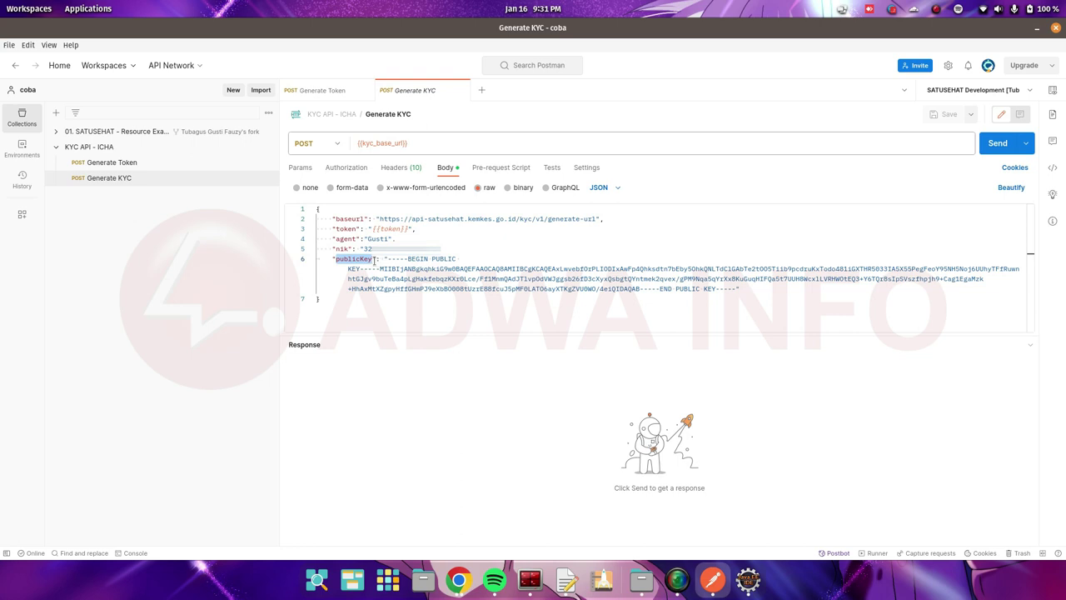
click(374, 259)
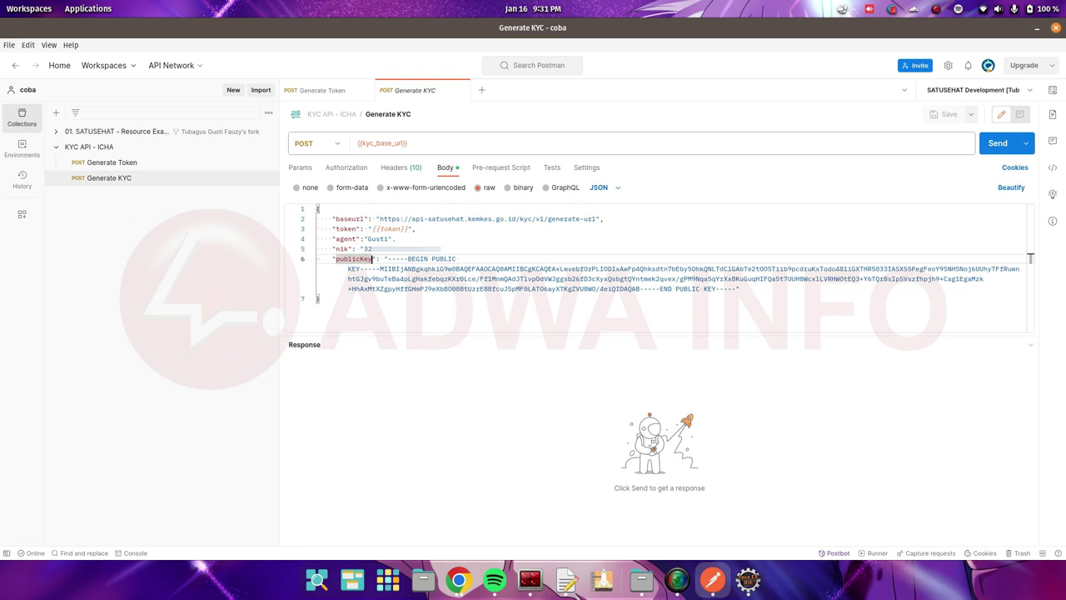
drag(441, 249, 317, 218)
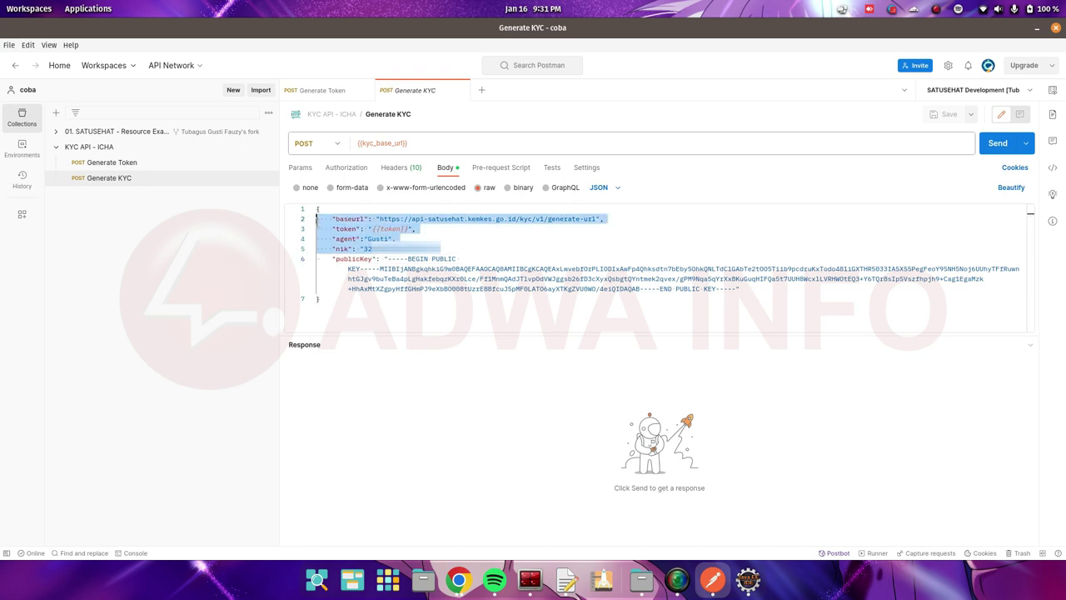
drag(671, 288, 348, 268)
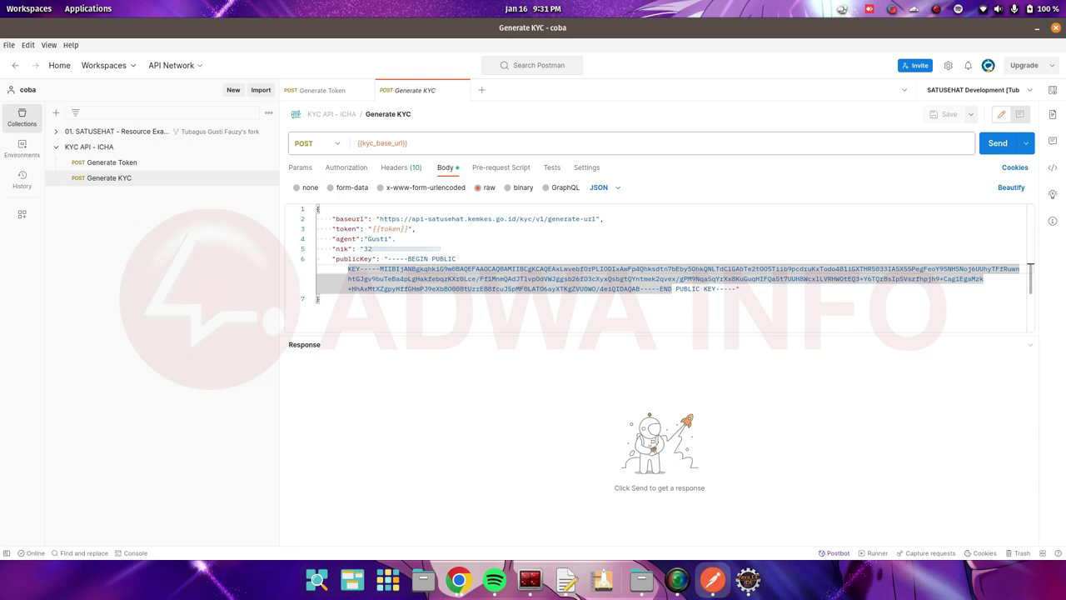
click(396, 268)
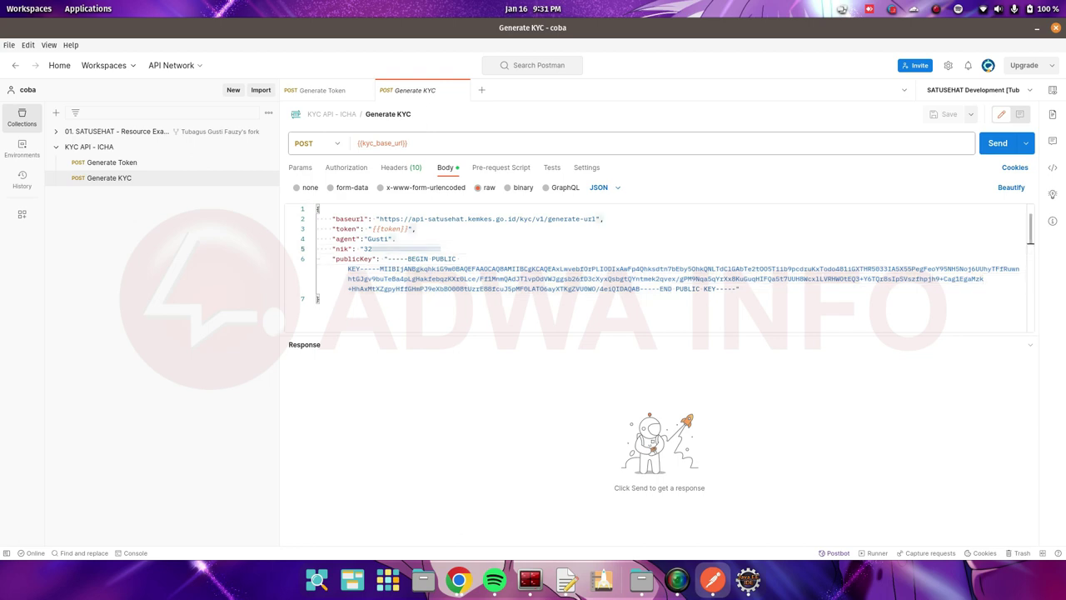
drag(332, 238, 443, 249)
click(643, 241)
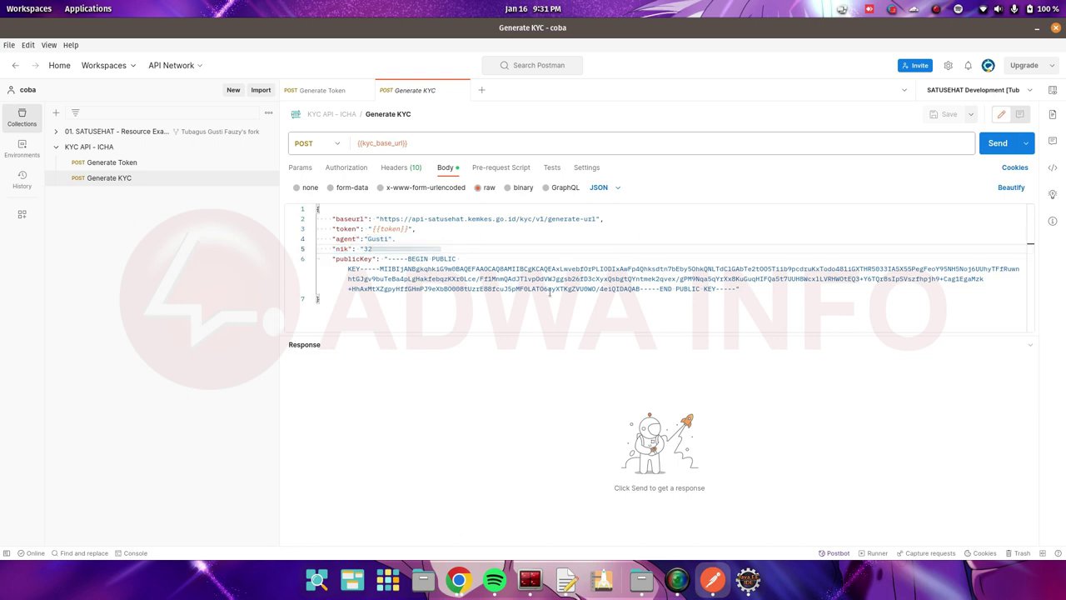
Step: Send the Generate KYC request and select the generated url value in the JSON response
click(990, 144)
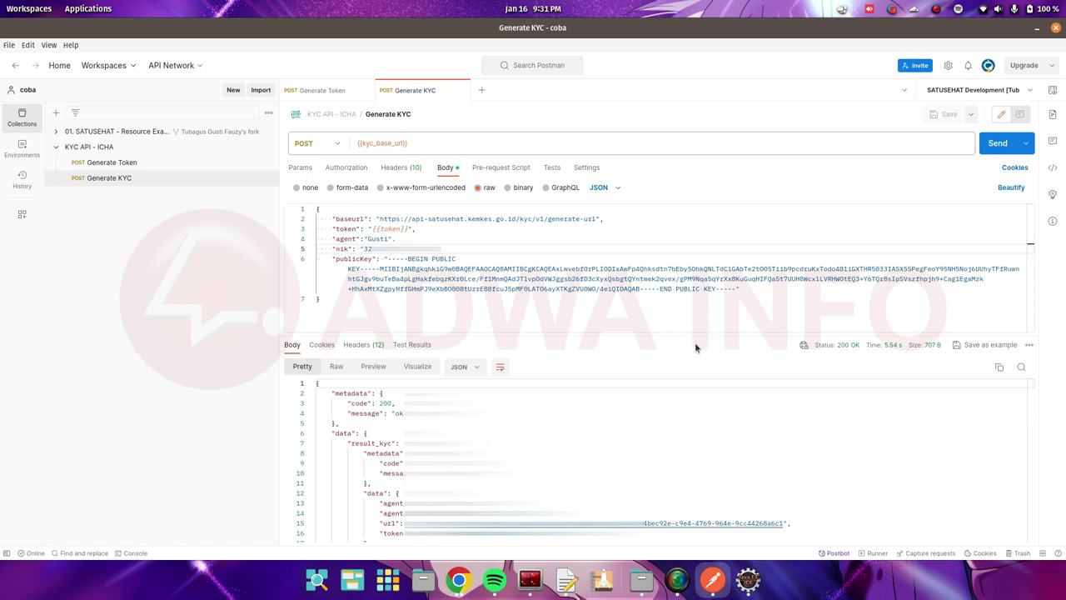
scroll(690, 436, down, 2)
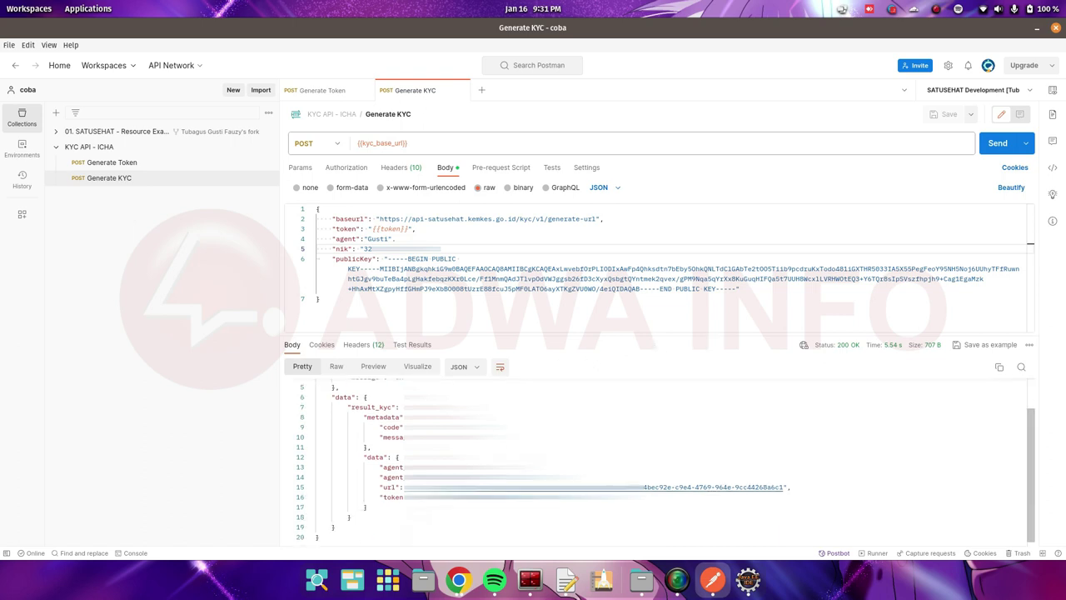
scroll(690, 435, up, 2)
scroll(666, 459, down, 1)
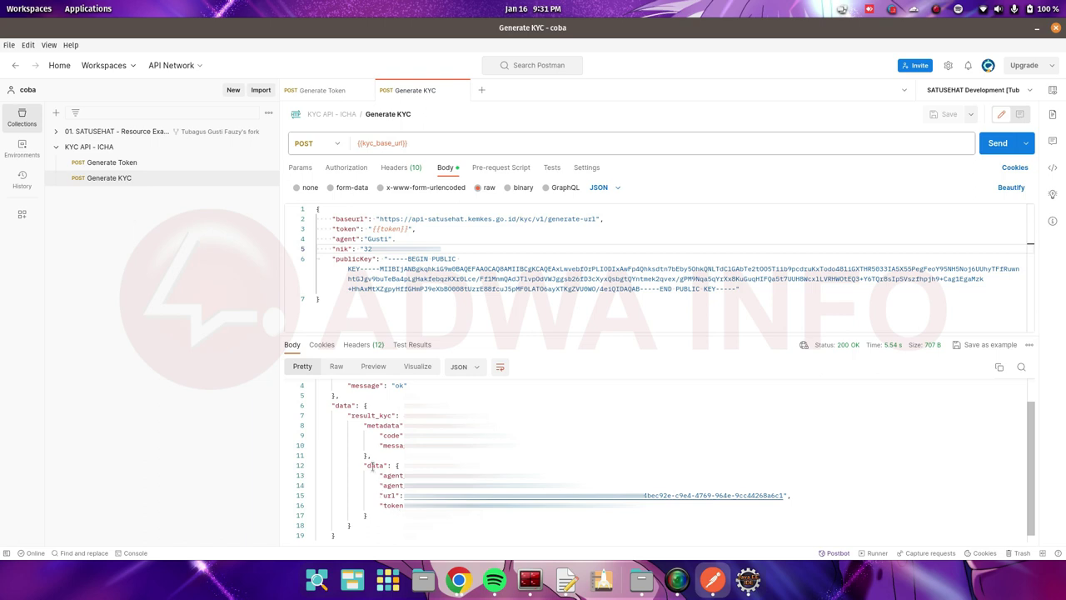
drag(403, 496, 784, 496)
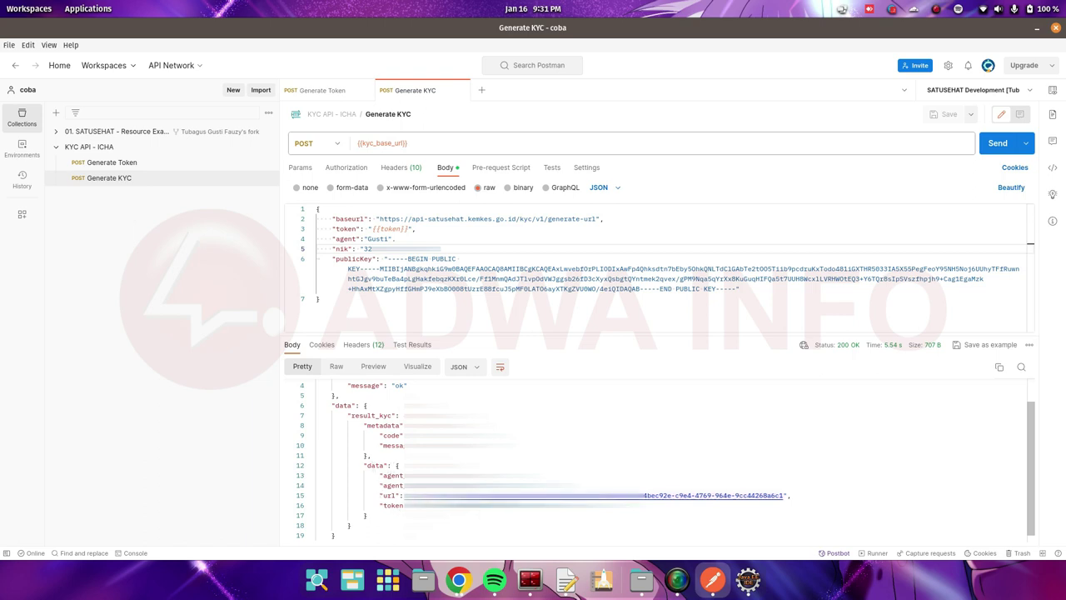